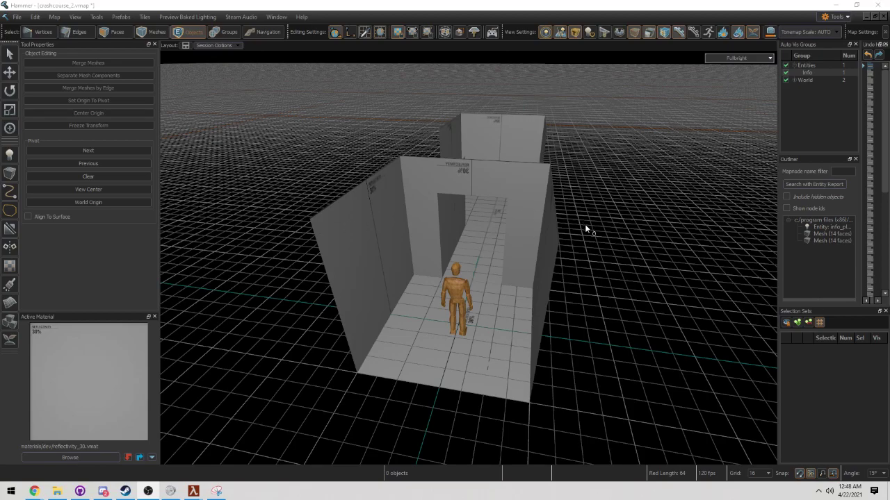
Fly the camera through the corridor and around the end room to survey the structure.
{"action": "key", "text": "z"}
{"action": "key", "text": "w"}
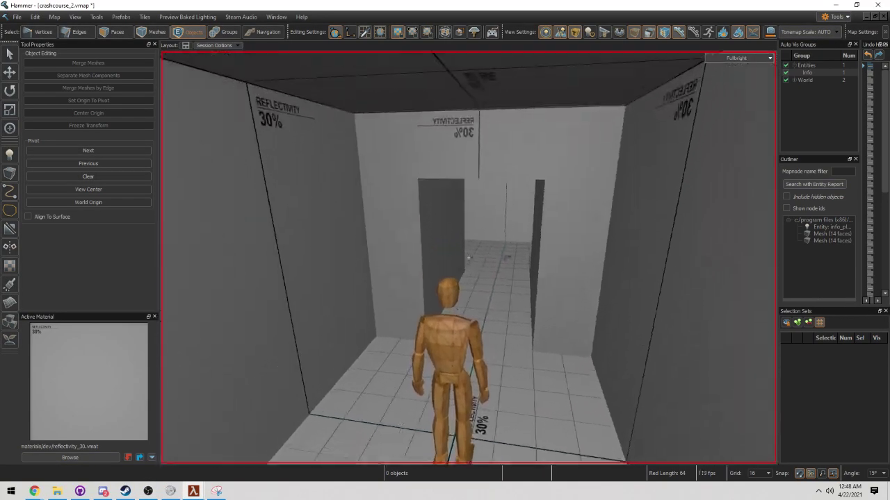
{"action": "key", "text": "s"}
{"action": "key", "text": "w"}
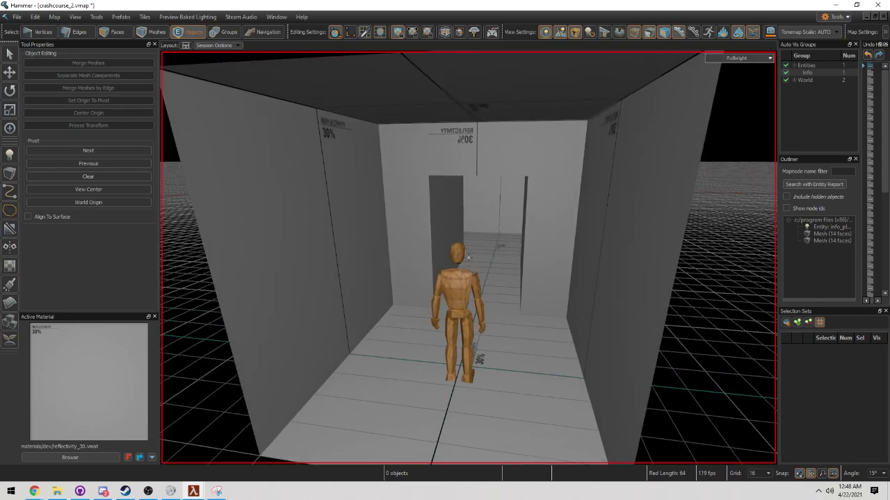
{"action": "key", "text": "s"}
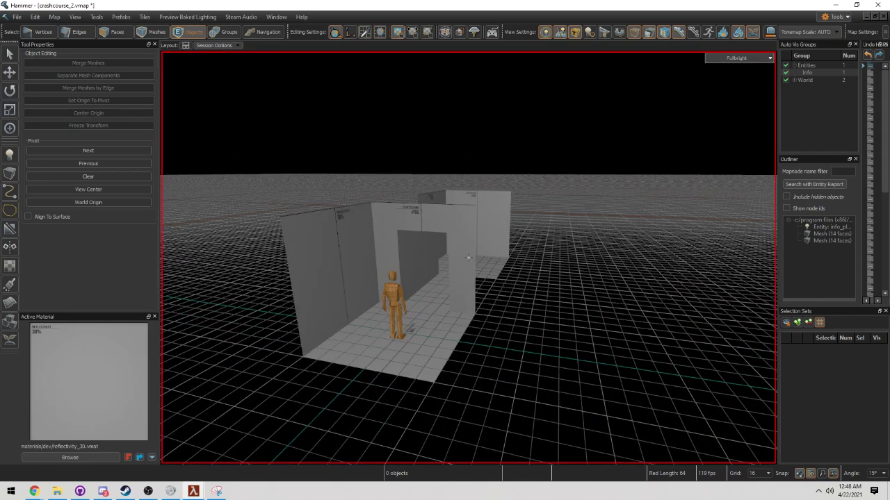
{"action": "key", "text": "w"}
{"action": "key", "text": "w"}
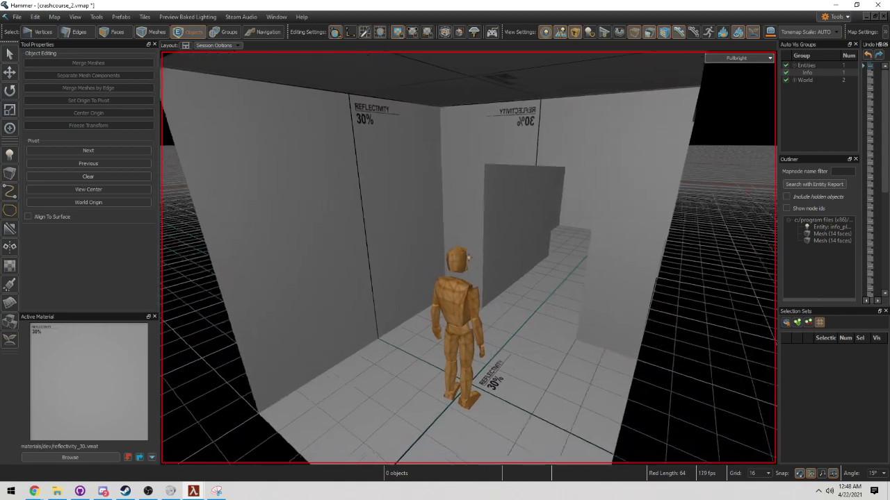
{"action": "key", "text": "s"}
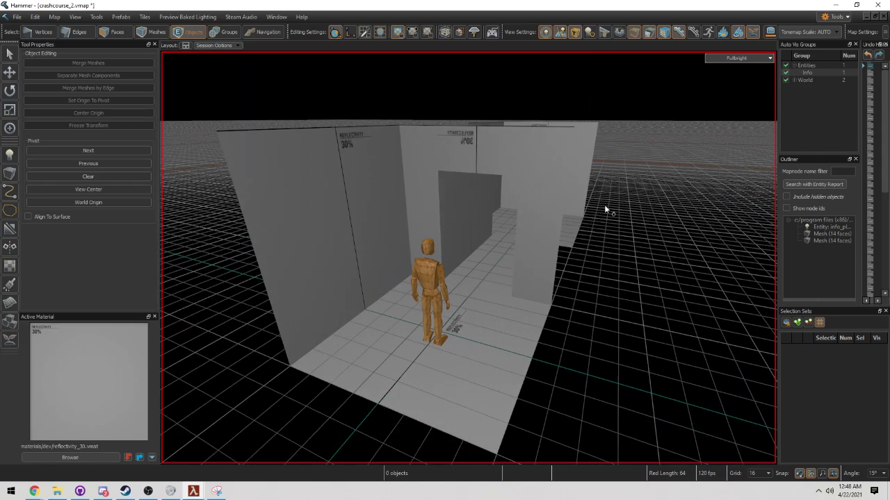
{"action": "right_click_drag", "start_coordinate": [602, 205], "coordinate": [501, 215]}
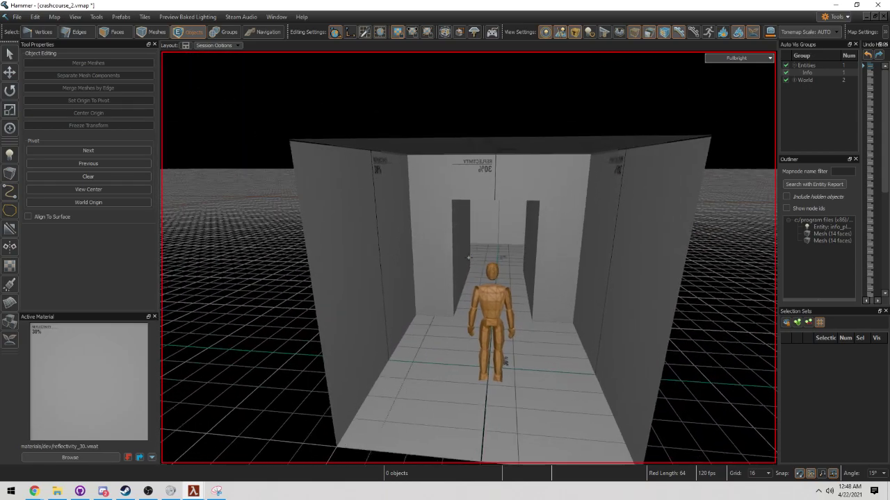
{"action": "key", "text": "w"}
{"action": "right_click_drag", "start_coordinate": [468, 257], "coordinate": [479, 204]}
{"action": "key", "text": "s"}
Extrude the end room's left wall face outward by 64 units.
{"action": "key", "text": "3"}
{"action": "left_click", "coordinate": [419, 198]}
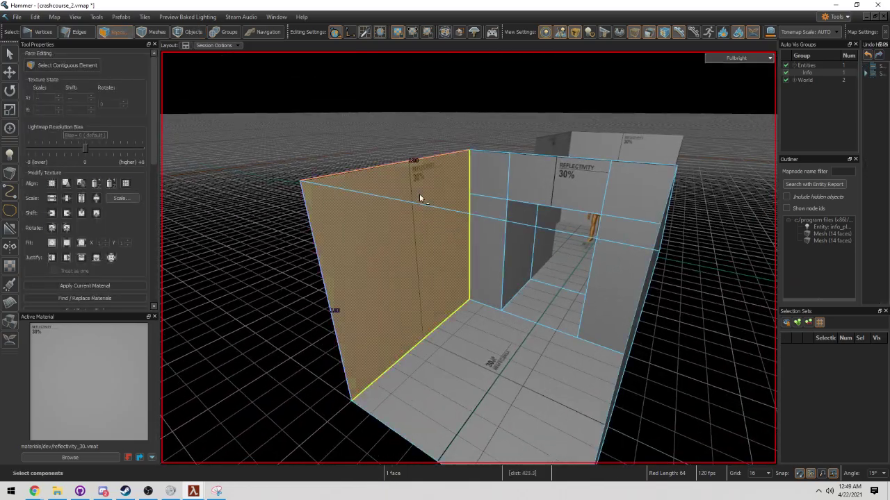
{"action": "key", "text": "w"}
{"action": "right_click_drag", "start_coordinate": [419, 198], "coordinate": [455, 208]}
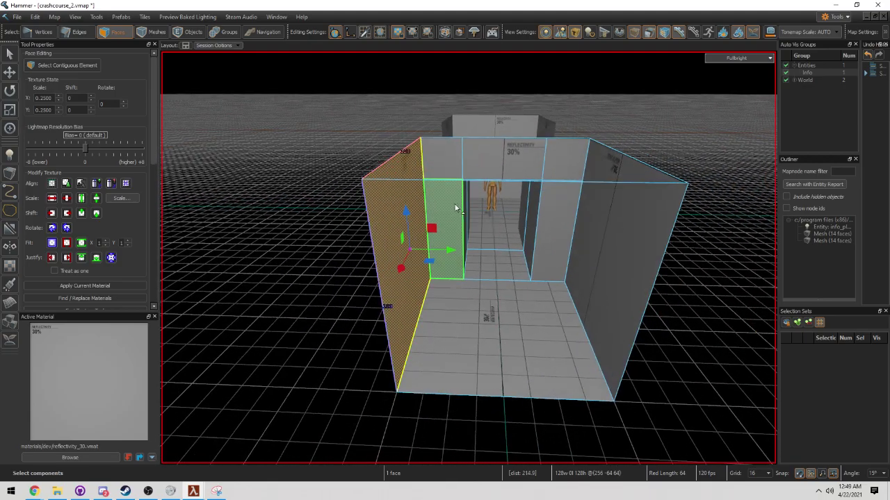
{"action": "scroll", "coordinate": [460, 204], "scroll_direction": "down", "scroll_amount": 8}
{"action": "scroll", "coordinate": [553, 206], "scroll_direction": "up", "scroll_amount": 5}
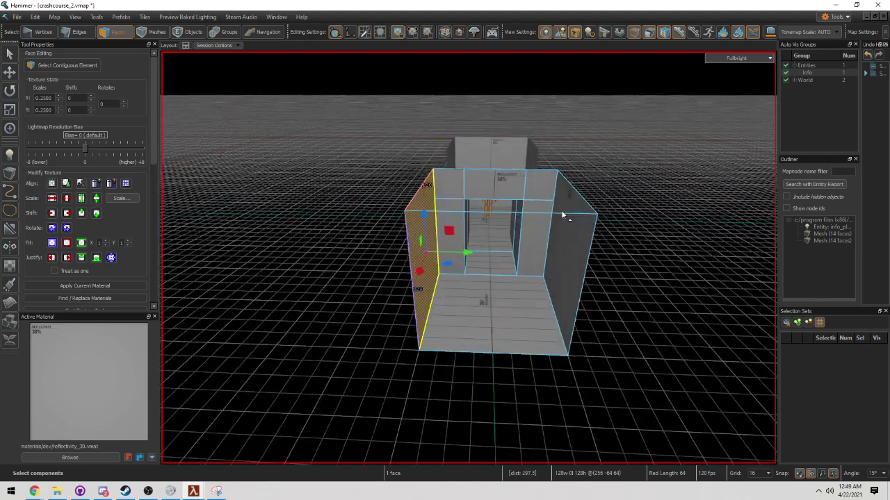
{"action": "scroll", "coordinate": [513, 257], "scroll_direction": "up", "scroll_amount": 2}
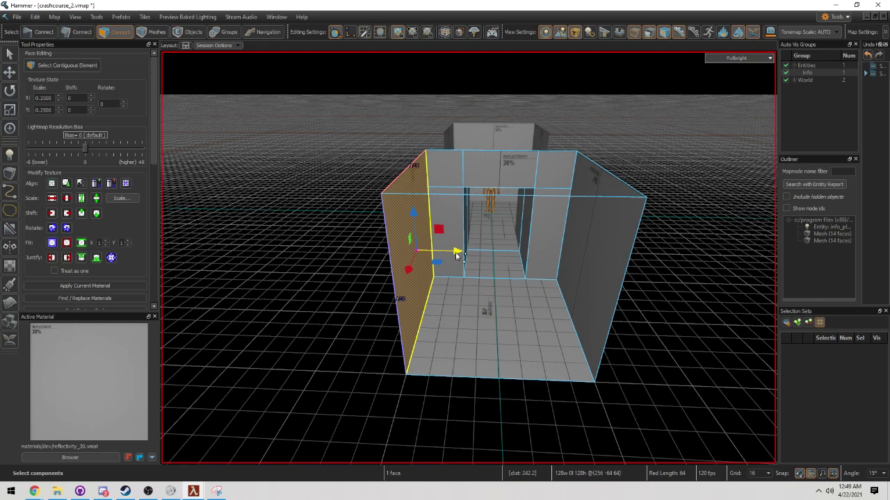
{"action": "left_click_drag", "start_coordinate": [408, 255], "coordinate": [355, 252]}
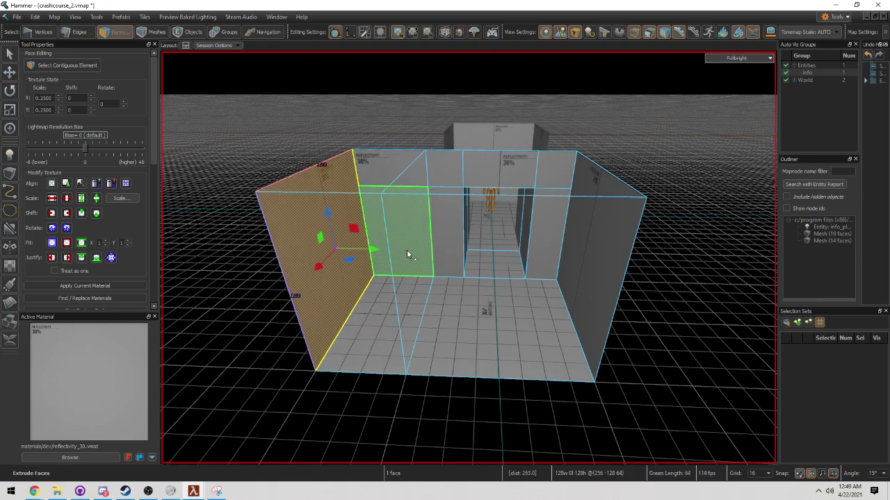
Extrude the room's right wall face outward as well.
{"action": "right_click_drag", "start_coordinate": [408, 252], "coordinate": [450, 214]}
{"action": "left_click", "coordinate": [524, 245]}
{"action": "right_click_drag", "start_coordinate": [459, 249], "coordinate": [584, 255]}
{"action": "left_click_drag", "start_coordinate": [634, 266], "coordinate": [718, 271]}
Select individual faces on the room's back and left walls to check them.
{"action": "left_click", "coordinate": [643, 217]}
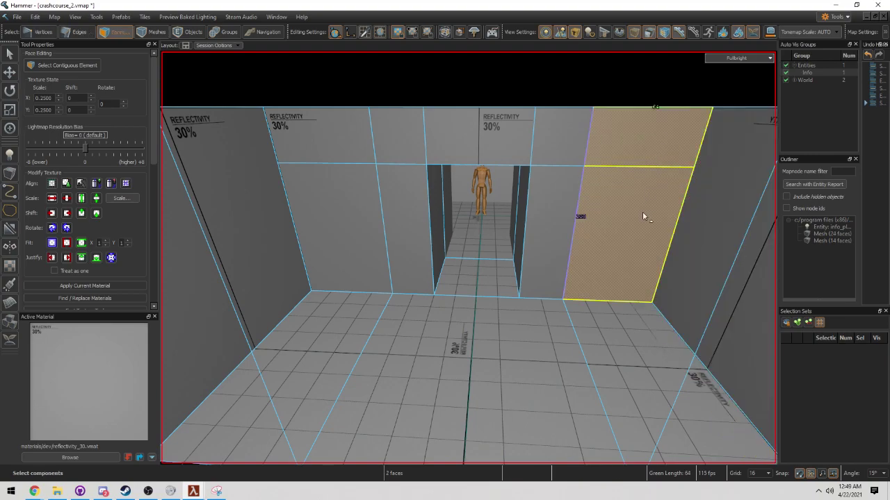
{"action": "right_click_drag", "start_coordinate": [621, 208], "coordinate": [508, 237]}
{"action": "left_click", "coordinate": [389, 237]}
{"action": "left_click", "coordinate": [508, 238]}
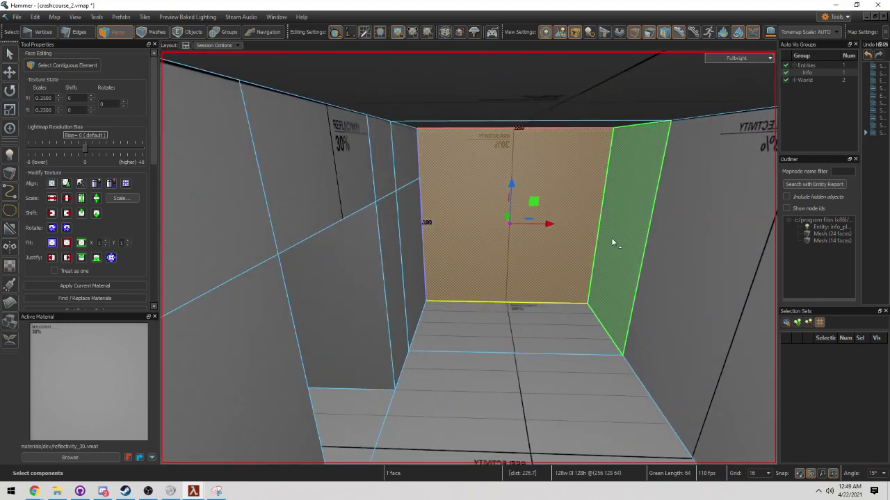
{"action": "right_click_drag", "start_coordinate": [611, 240], "coordinate": [593, 274]}
{"action": "key", "text": "2"}
{"action": "left_click", "coordinate": [444, 387]}
{"action": "left_click", "coordinate": [430, 324]}
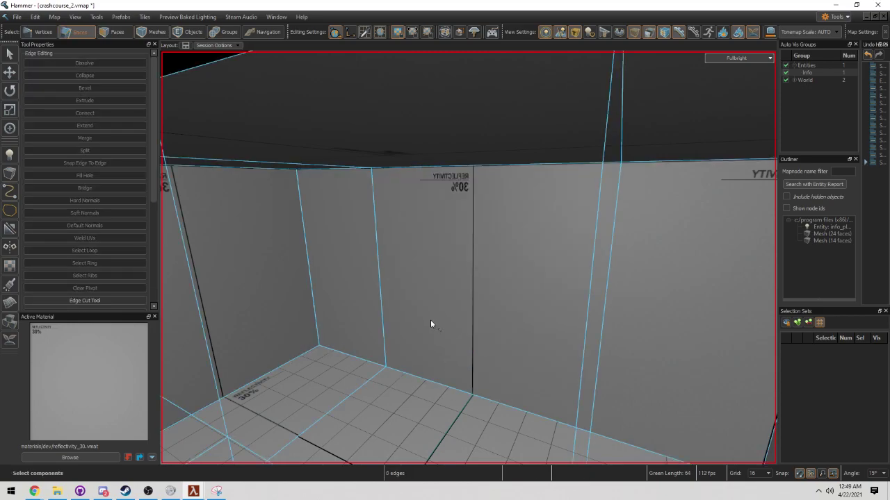
{"action": "right_click_drag", "start_coordinate": [407, 258], "coordinate": [445, 171]}
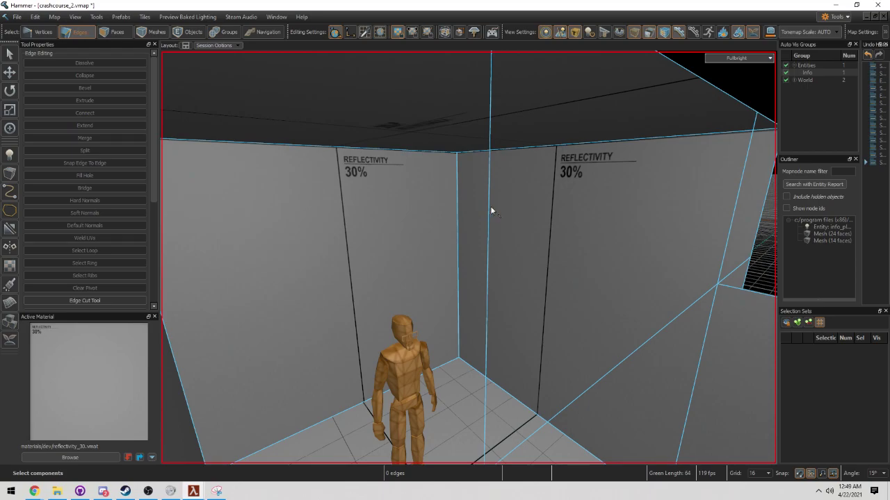
{"action": "right_click_drag", "start_coordinate": [490, 206], "coordinate": [344, 246]}
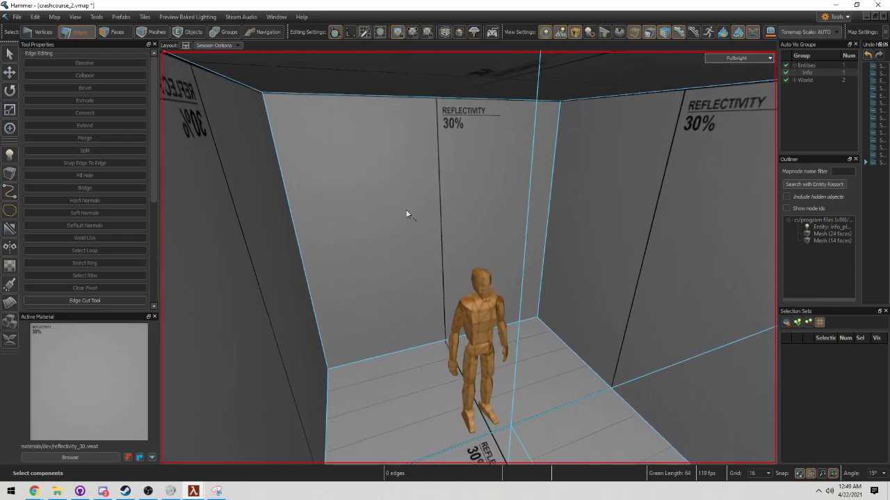
{"action": "key", "text": "1"}
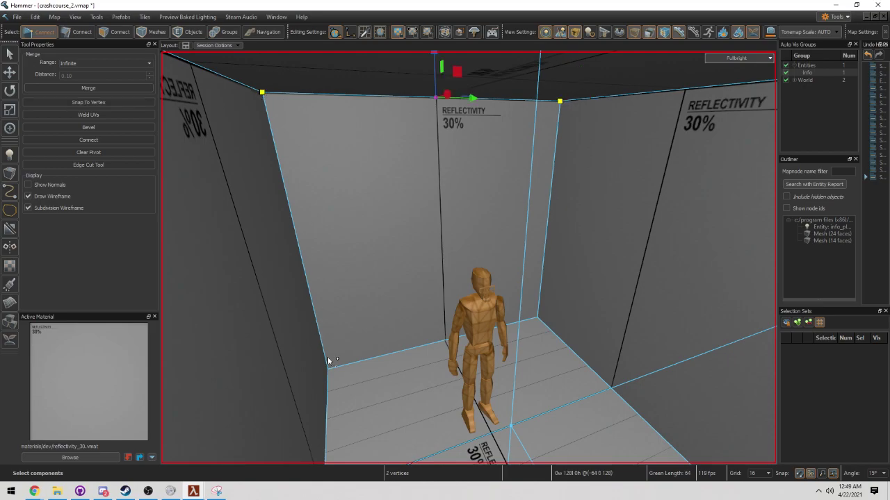
{"action": "left_click", "coordinate": [537, 318], "text": "ctrl"}
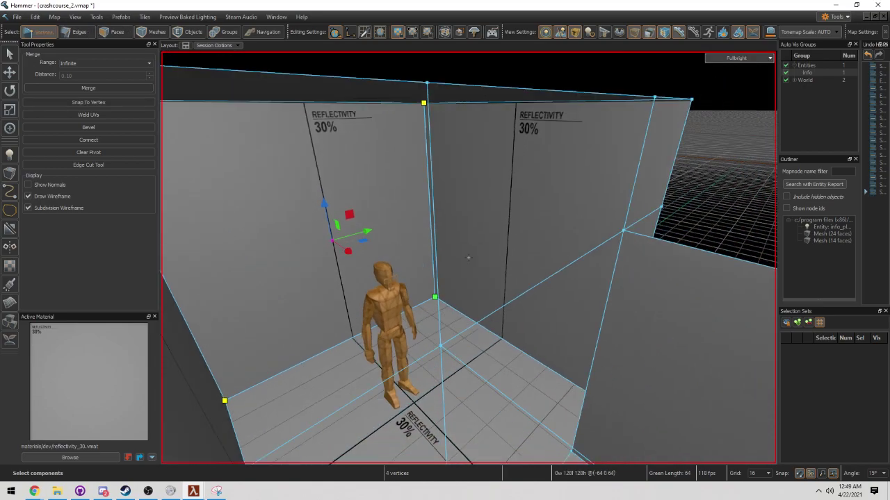
{"action": "scroll", "coordinate": [540, 318], "scroll_direction": "down", "scroll_amount": 10}
{"action": "left_click_drag", "start_coordinate": [376, 253], "coordinate": [494, 244]}
{"action": "key", "text": "3"}
{"action": "left_click", "coordinate": [417, 244]}
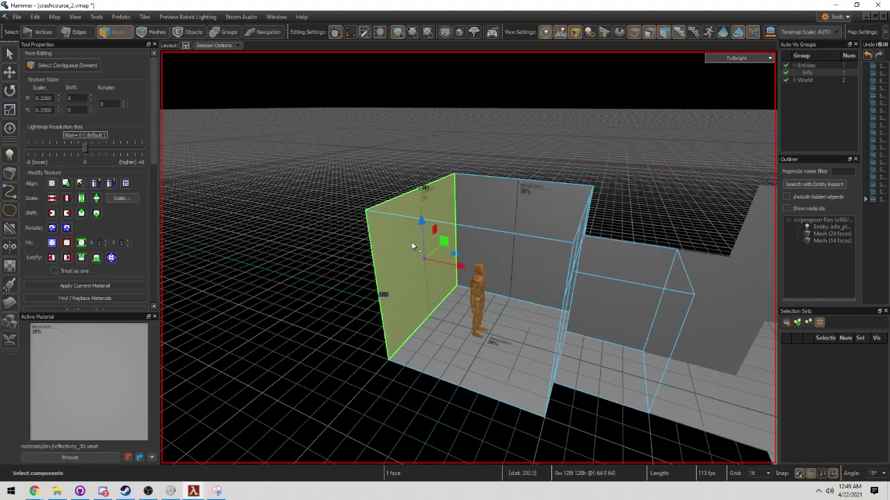
{"action": "left_click_drag", "start_coordinate": [452, 264], "coordinate": [382, 254]}
{"action": "key", "text": "ctrl+z"}
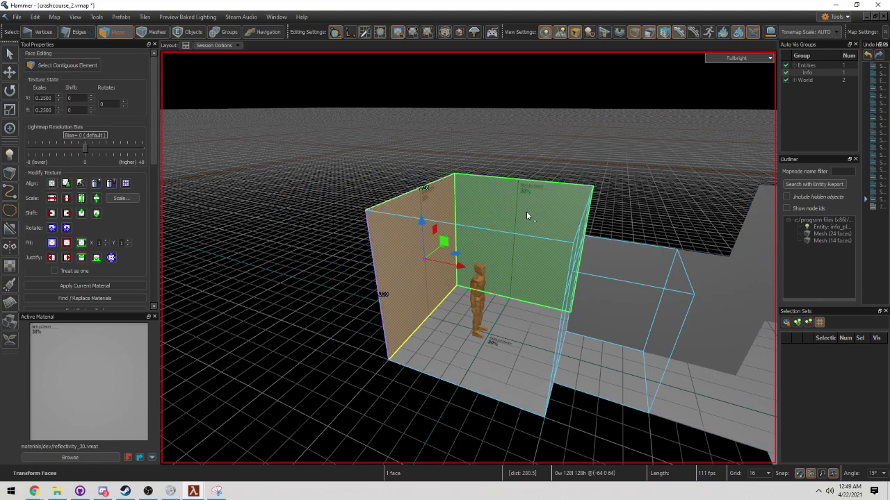
{"action": "key", "text": "2"}
{"action": "scroll", "coordinate": [466, 225], "scroll_direction": "up", "scroll_amount": 3}
{"action": "left_click", "coordinate": [452, 228]}
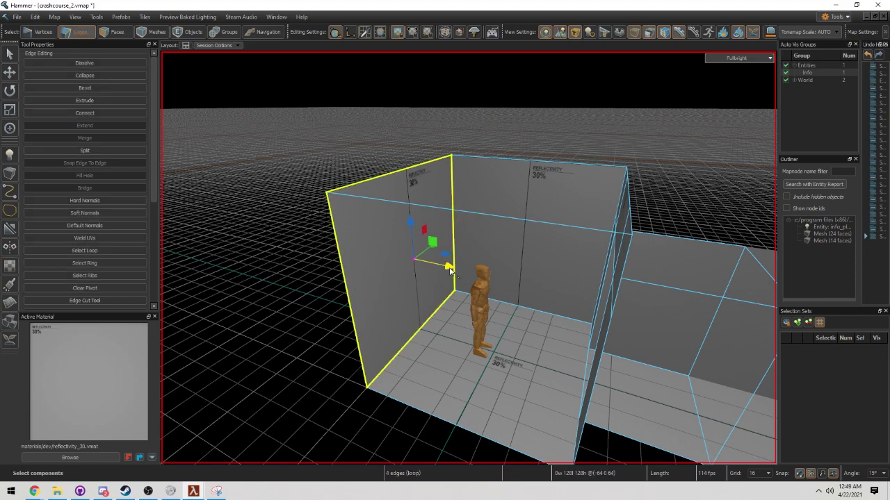
{"action": "left_click_drag", "start_coordinate": [449, 267], "coordinate": [364, 264]}
{"action": "key", "text": "ctrl+z"}
{"action": "key", "text": "3"}
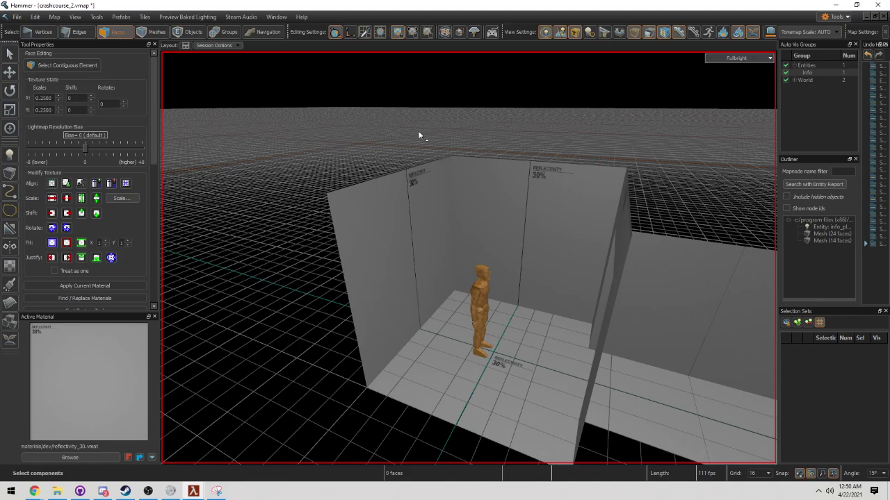
{"action": "left_click", "coordinate": [405, 246]}
{"action": "right_click_drag", "start_coordinate": [405, 247], "coordinate": [474, 276]}
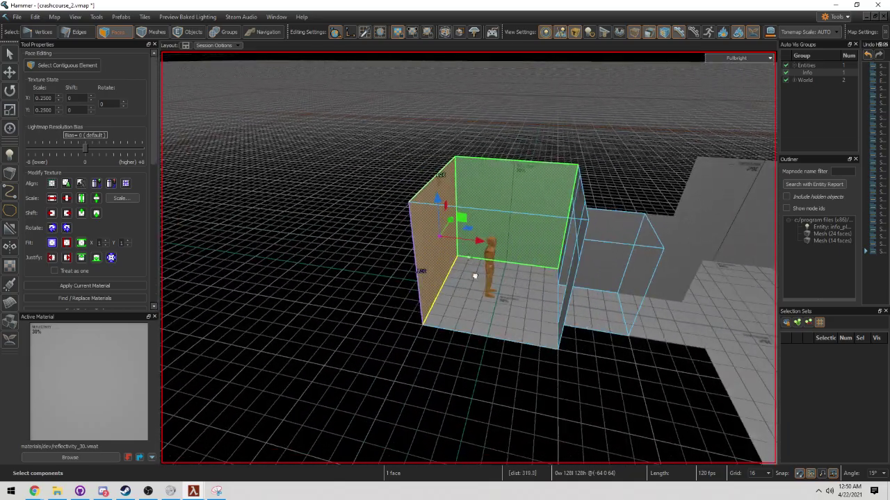
{"action": "left_click_drag", "start_coordinate": [478, 239], "coordinate": [381, 234]}
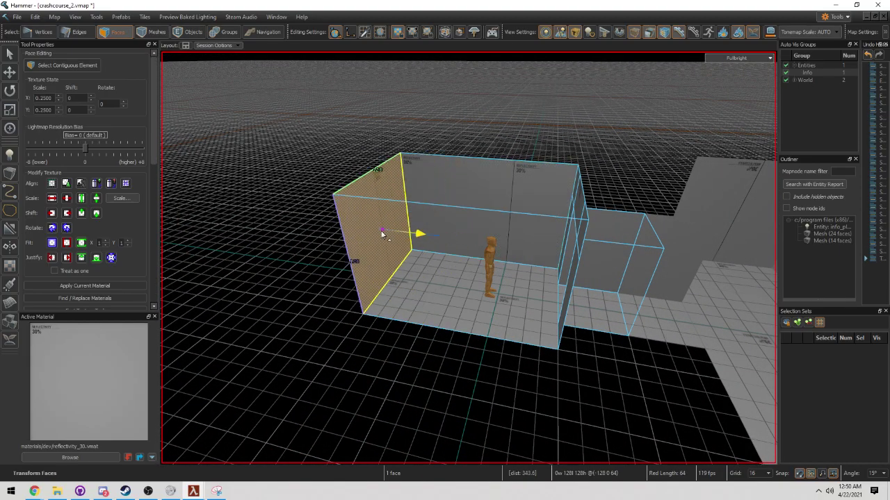
{"action": "right_click_drag", "start_coordinate": [382, 234], "coordinate": [463, 292]}
{"action": "left_click", "coordinate": [549, 273]}
{"action": "left_click", "coordinate": [428, 272], "text": "ctrl"}
{"action": "scroll", "coordinate": [463, 291], "scroll_direction": "up", "scroll_amount": 3}
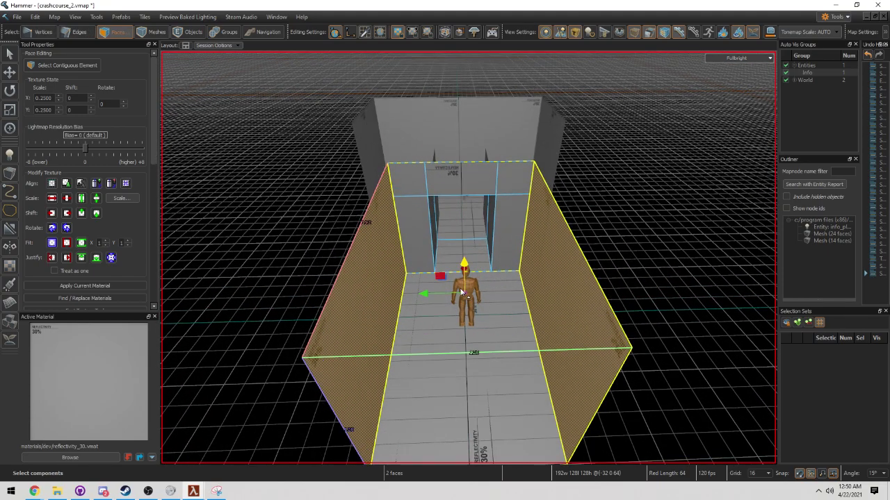
{"action": "left_click_drag", "start_coordinate": [428, 298], "coordinate": [393, 297]}
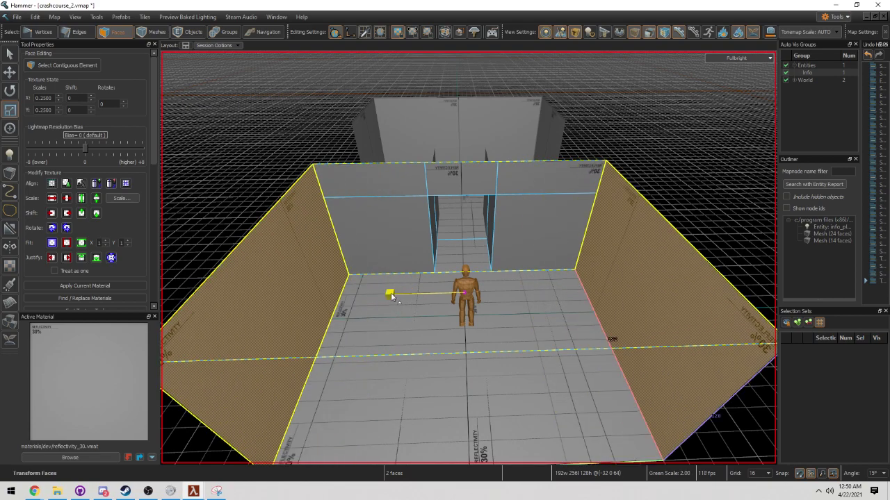
{"action": "left_click", "coordinate": [313, 137]}
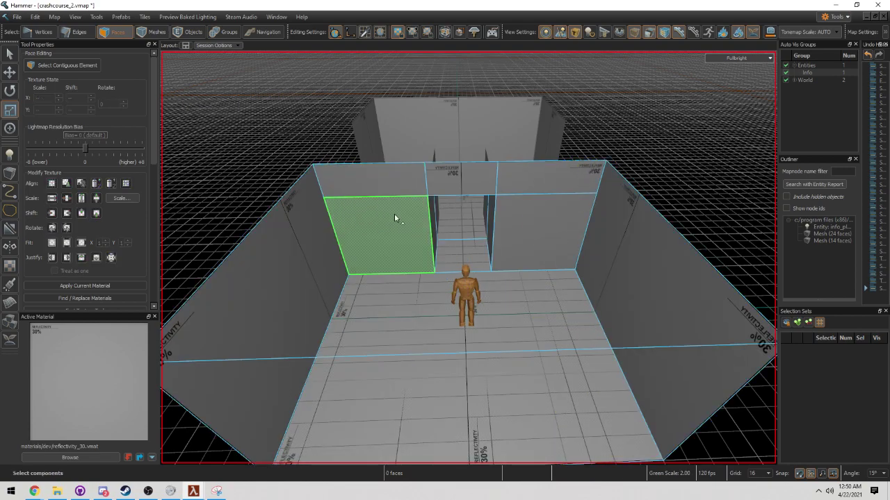
{"action": "scroll", "coordinate": [390, 202], "scroll_direction": "up", "scroll_amount": 2}
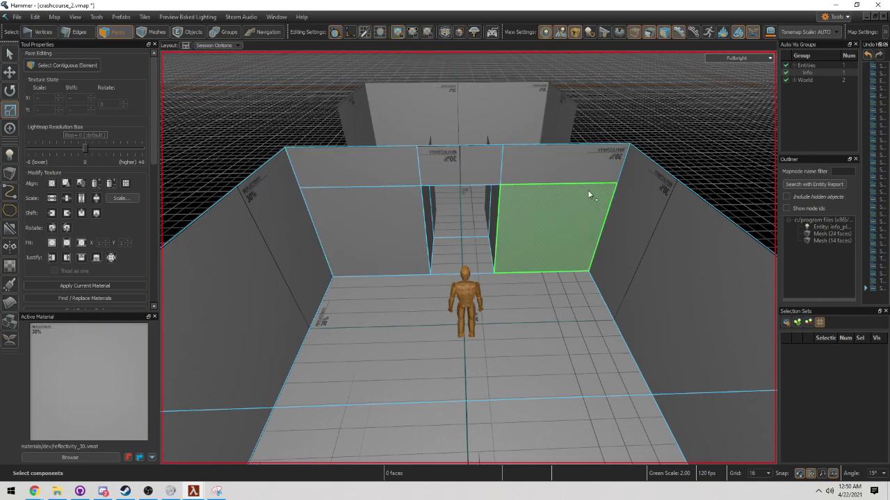
{"action": "right_click_drag", "start_coordinate": [587, 190], "coordinate": [550, 247]}
{"action": "scroll", "coordinate": [549, 247], "scroll_direction": "down", "scroll_amount": 3}
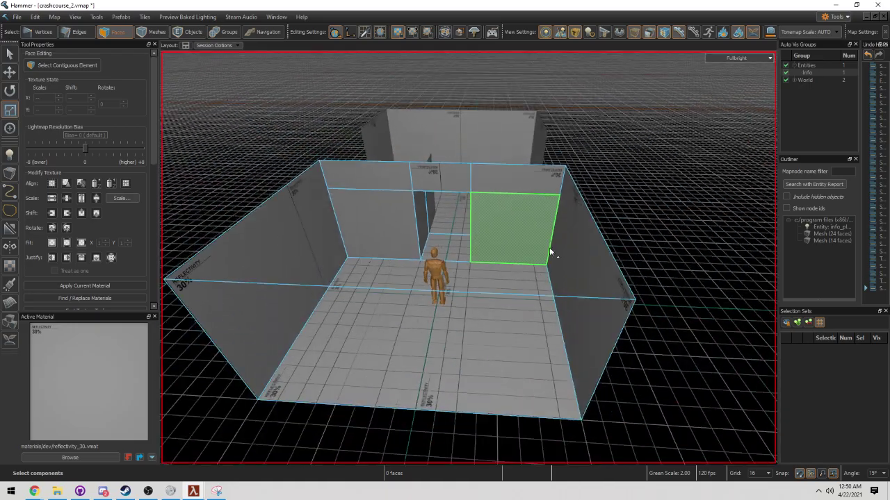
{"action": "right_click_drag", "start_coordinate": [535, 202], "coordinate": [561, 201]}
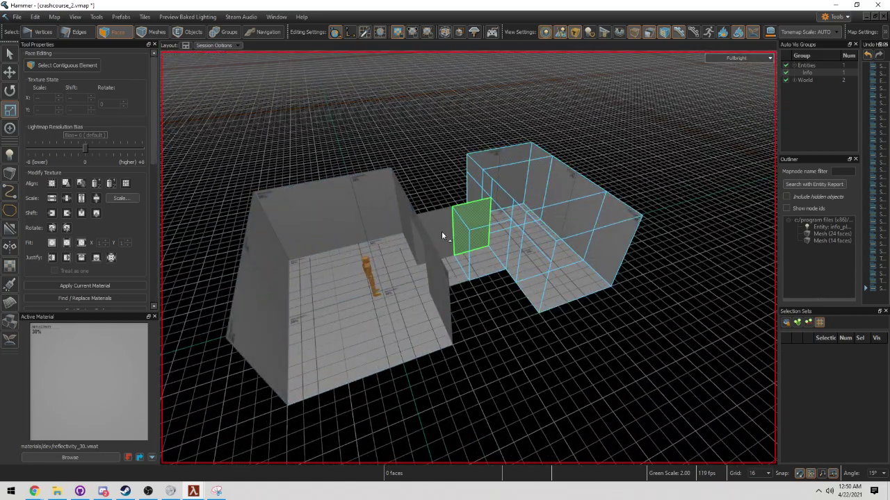
{"action": "right_click_drag", "start_coordinate": [442, 232], "coordinate": [426, 249]}
Push the whole connected side wall outward 80 units to widen the room.
{"action": "left_click", "coordinate": [530, 304]}
{"action": "double_click", "coordinate": [365, 286]}
{"action": "key", "text": "t"}
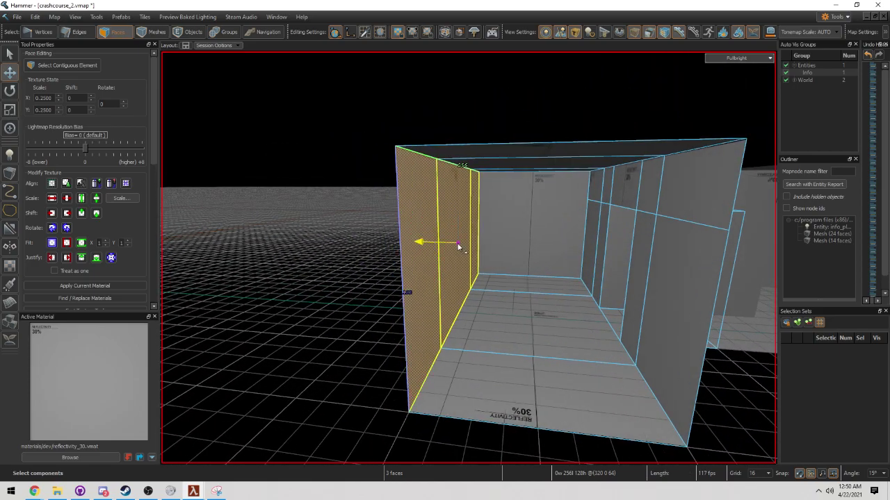
{"action": "left_click_drag", "start_coordinate": [459, 246], "coordinate": [379, 250]}
{"action": "right_click_drag", "start_coordinate": [377, 248], "coordinate": [477, 282]}
Sink the room's floor face downward to form the chasm pit.
{"action": "left_click", "coordinate": [477, 304]}
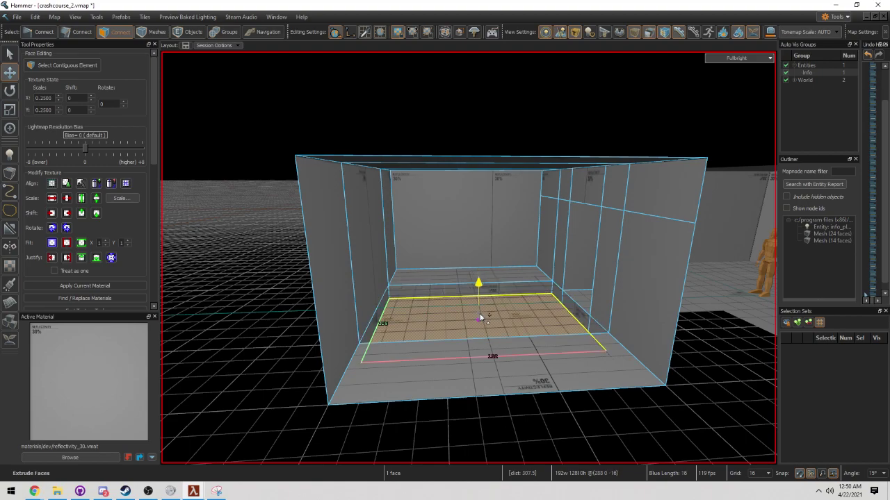
{"action": "right_click_drag", "start_coordinate": [482, 339], "coordinate": [489, 302]}
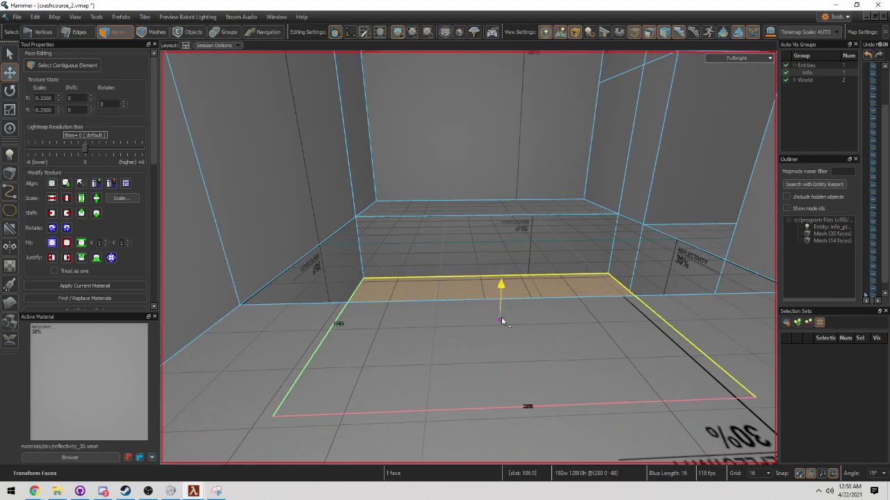
{"action": "key", "text": "f"}
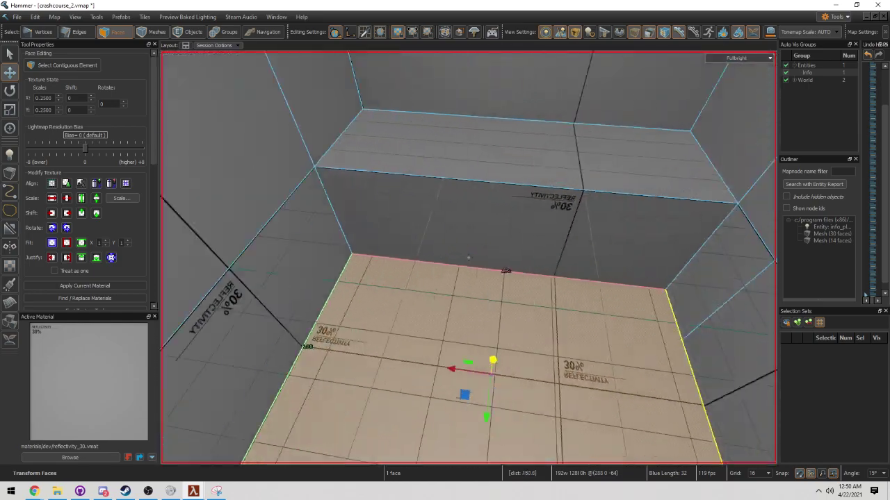
{"action": "right_click_drag", "start_coordinate": [468, 258], "coordinate": [475, 272]}
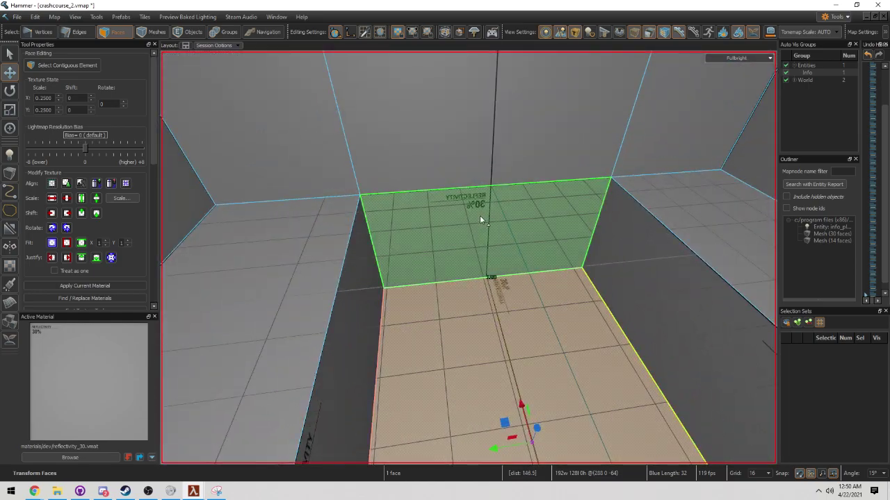
Inspect the slanted face, wall-top face and floor face around the new pit.
{"action": "left_click", "coordinate": [366, 349]}
{"action": "right_click_drag", "start_coordinate": [389, 301], "coordinate": [566, 248]}
{"action": "left_click", "coordinate": [555, 192]}
{"action": "right_click_drag", "start_coordinate": [555, 192], "coordinate": [435, 168]}
{"action": "left_click", "coordinate": [487, 333]}
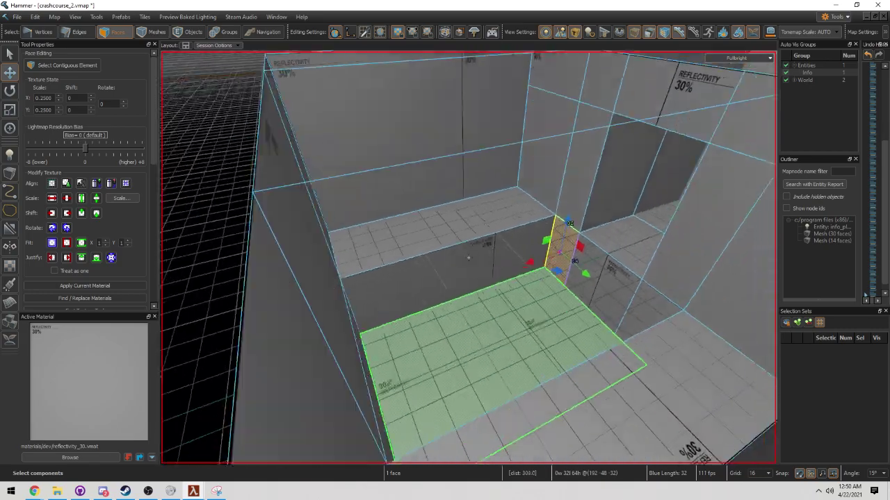
{"action": "key", "text": "f"}
{"action": "right_click_drag", "start_coordinate": [469, 257], "coordinate": [634, 273]}
{"action": "left_click", "coordinate": [495, 276]}
{"action": "right_click_drag", "start_coordinate": [540, 306], "coordinate": [572, 297]}
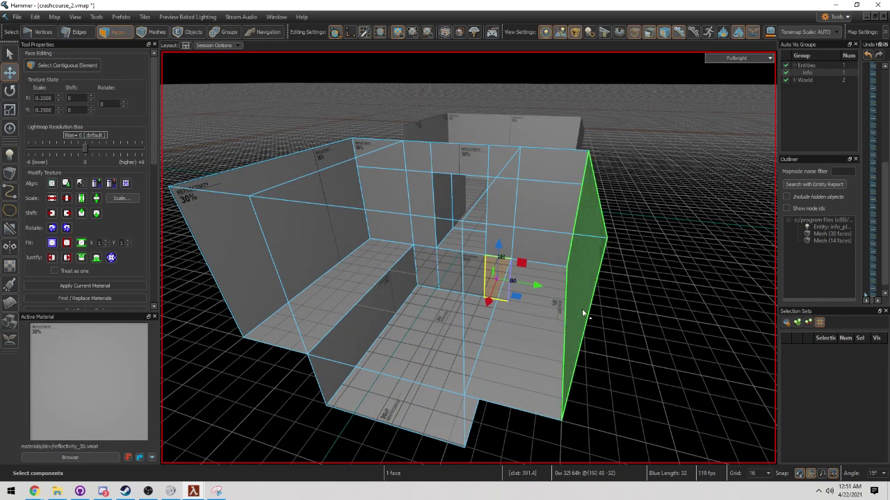
Browse the view and map settings lists and open the tonemapping scale settings.
{"action": "scroll", "coordinate": [491, 310], "scroll_direction": "down", "scroll_amount": 5}
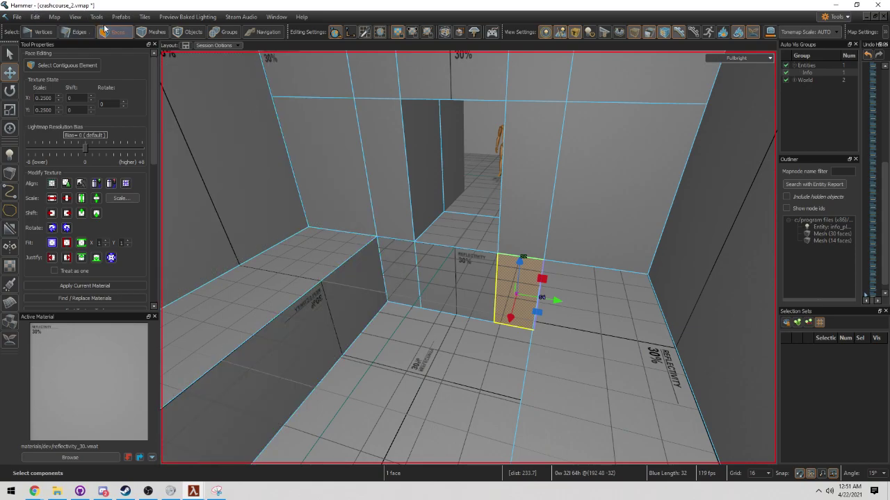
{"action": "left_click", "coordinate": [75, 17]}
{"action": "left_click", "coordinate": [54, 16]}
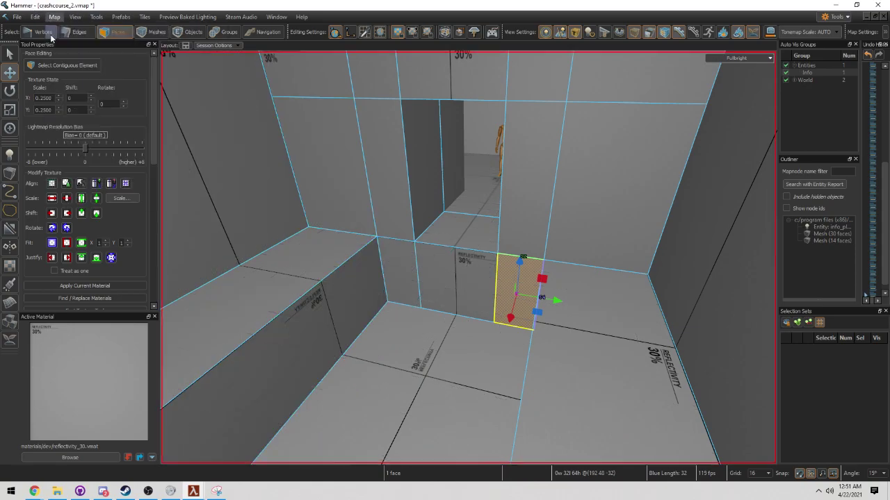
{"action": "scroll", "coordinate": [240, 187], "scroll_direction": "down", "scroll_amount": 5}
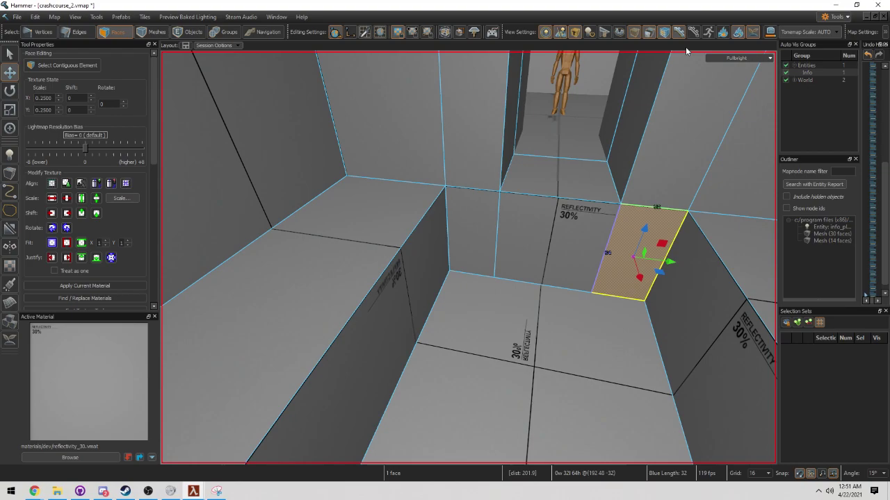
{"action": "left_click", "coordinate": [788, 35]}
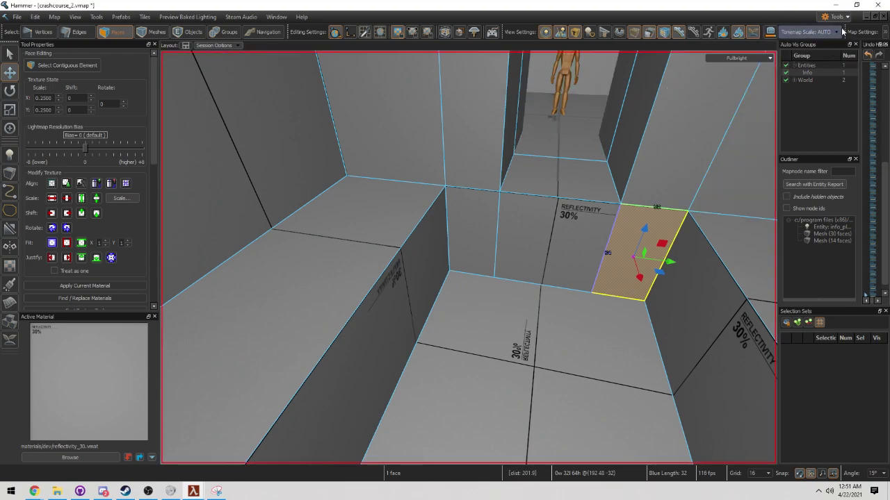
Open a floating viewport window and turn it into the Asset Browser.
{"action": "left_click", "coordinate": [740, 58]}
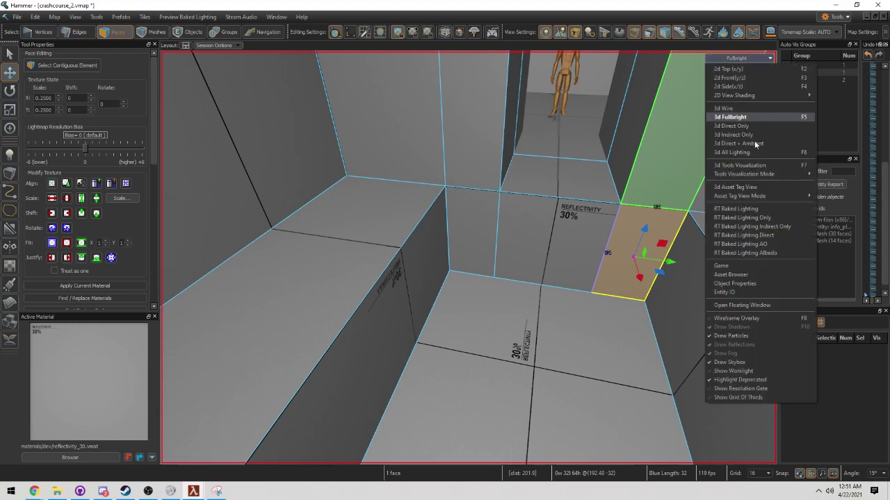
{"action": "left_click", "coordinate": [747, 307]}
{"action": "left_click", "coordinate": [644, 77]}
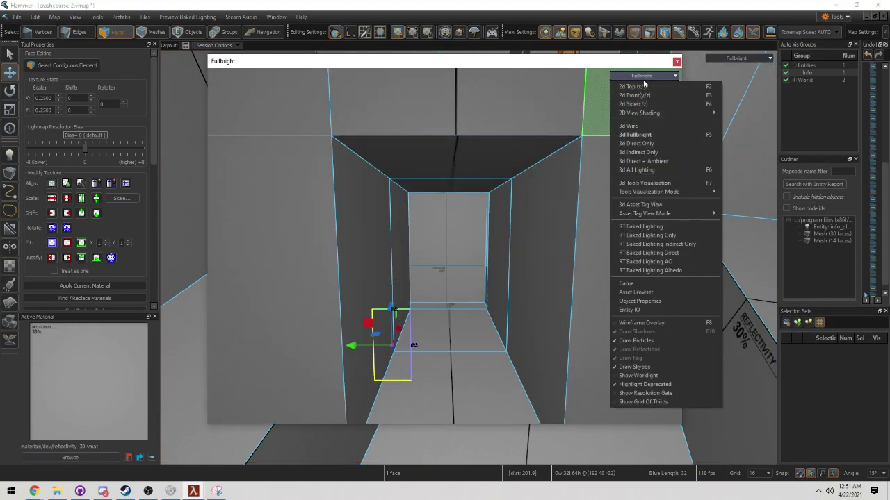
{"action": "left_click", "coordinate": [636, 292]}
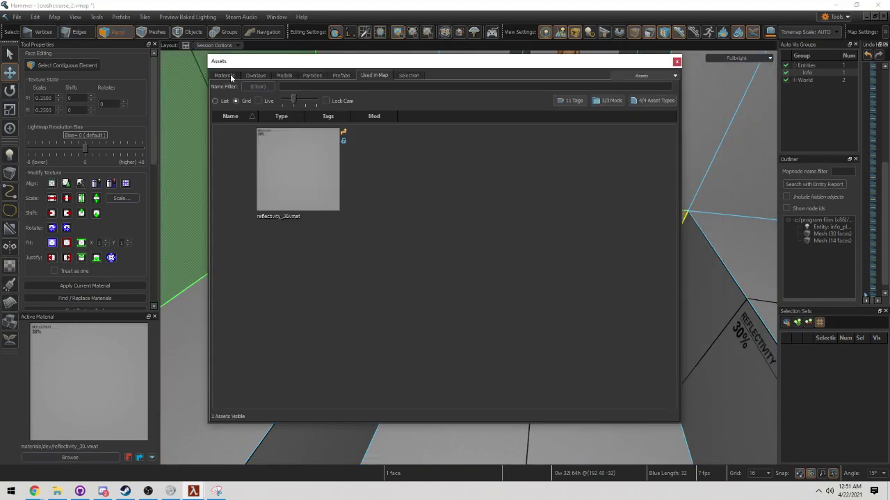
Filter all materials by 'dev', make dev_measuregeneric01 active, and close the browser.
{"action": "left_click", "coordinate": [224, 75]}
{"action": "left_click", "coordinate": [337, 87]}
{"action": "type", "text": "dev/"}
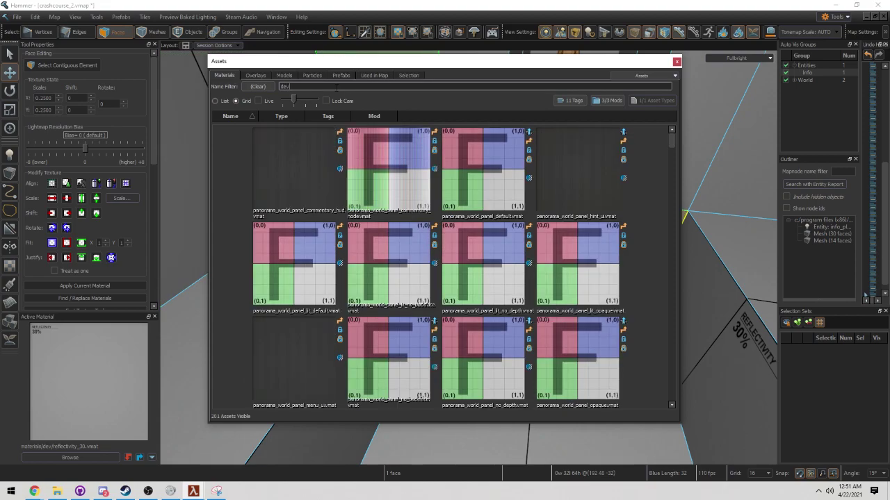
{"action": "scroll", "coordinate": [529, 225], "scroll_direction": "down", "scroll_amount": 10}
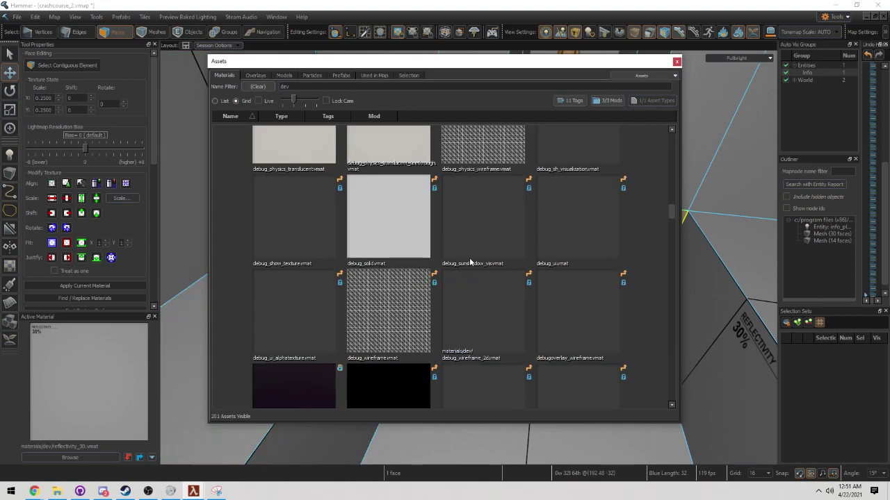
{"action": "left_click", "coordinate": [571, 215]}
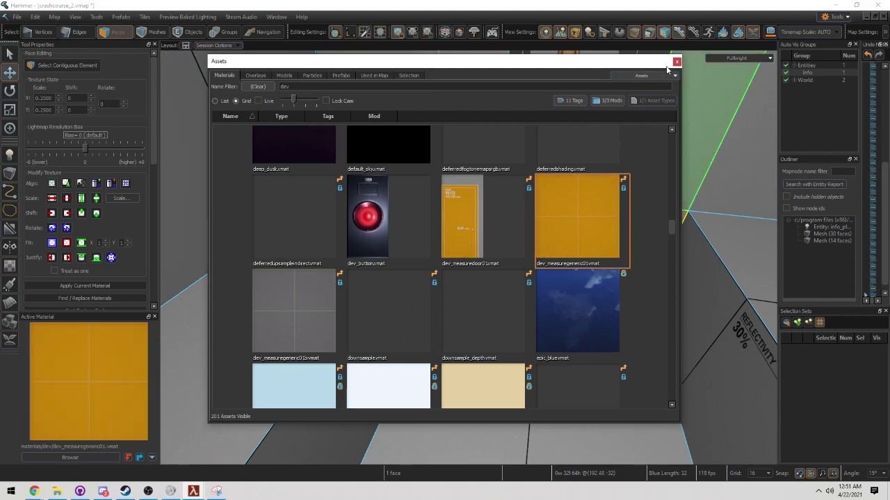
{"action": "left_click_drag", "start_coordinate": [632, 67], "coordinate": [324, 141]}
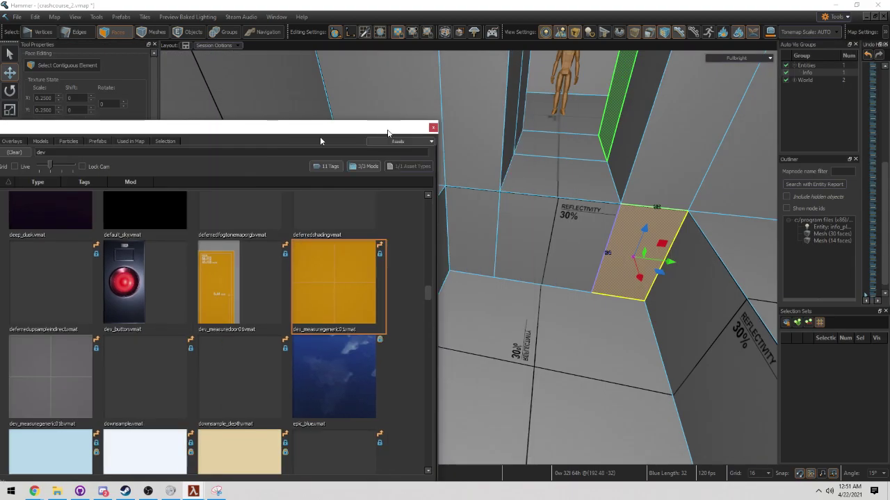
Fly toward the mannequin corridor and tilt down toward the floor.
{"action": "right_click_drag", "start_coordinate": [544, 186], "coordinate": [531, 211]}
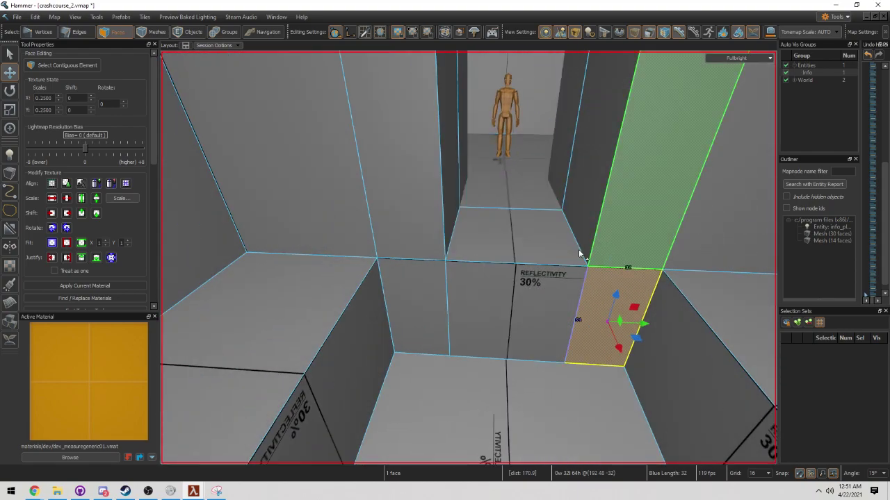
{"action": "right_click_drag", "start_coordinate": [523, 248], "coordinate": [562, 252]}
{"action": "left_click", "coordinate": [481, 223]}
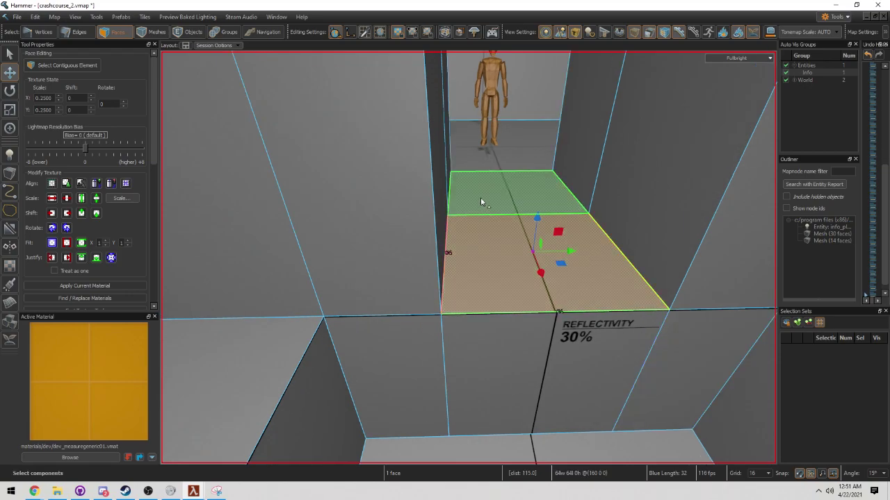
{"action": "key", "text": "Escape"}
{"action": "right_click_drag", "start_coordinate": [481, 198], "coordinate": [438, 256]}
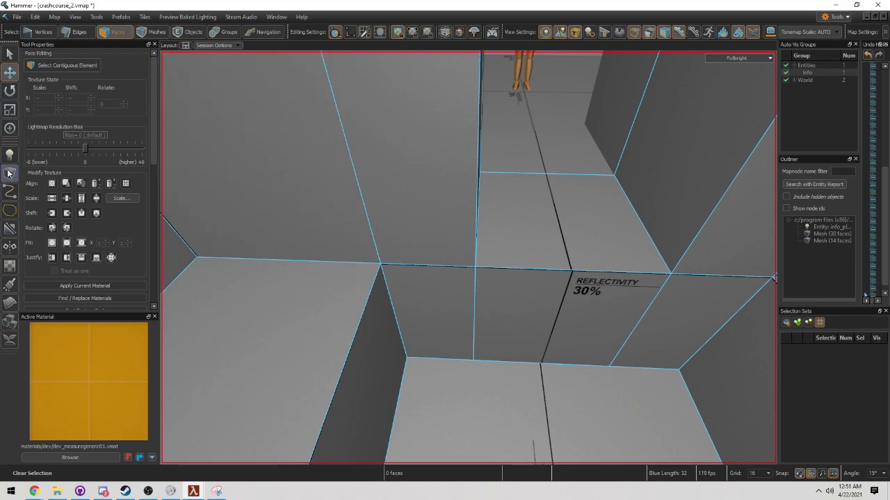
Draw a flat orange quad strip across the chasm.
{"action": "left_click", "coordinate": [10, 174]}
{"action": "left_click", "coordinate": [140, 81]}
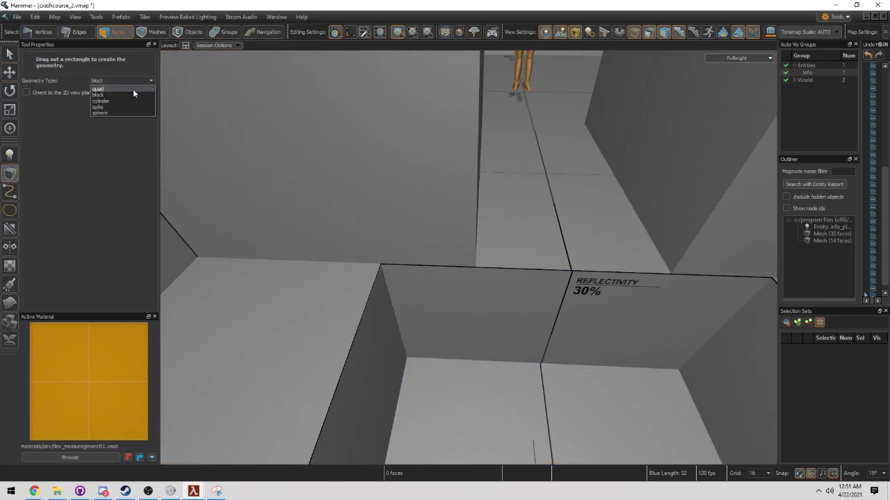
{"action": "left_click", "coordinate": [133, 89]}
{"action": "scroll", "coordinate": [423, 185], "scroll_direction": "down", "scroll_amount": 5}
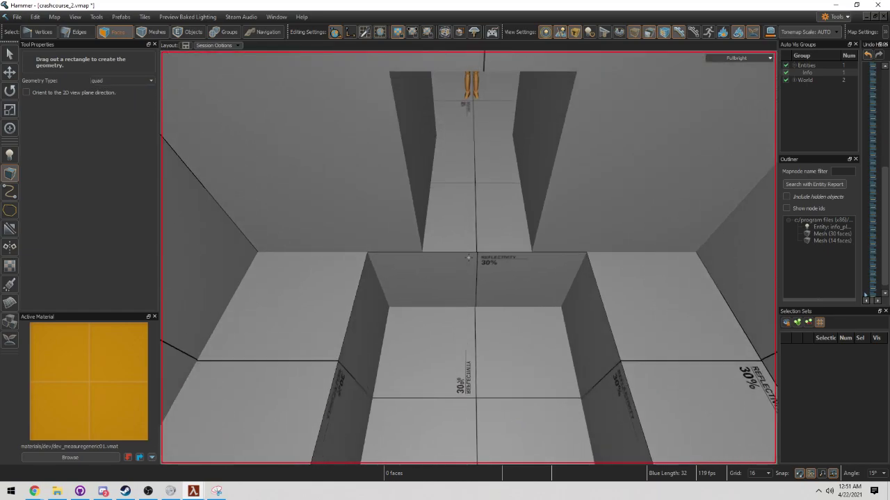
{"action": "scroll", "coordinate": [467, 258], "scroll_direction": "up", "scroll_amount": 5}
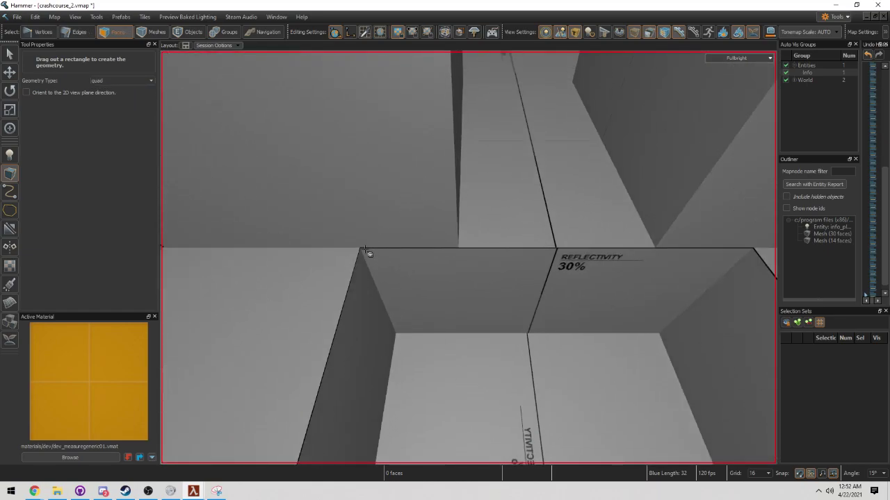
{"action": "scroll", "coordinate": [368, 254], "scroll_direction": "down", "scroll_amount": 4}
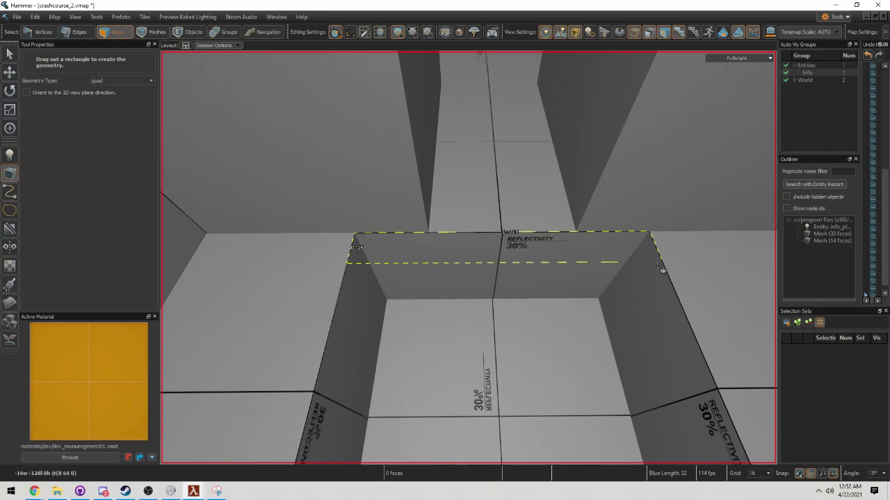
{"action": "left_click_drag", "start_coordinate": [666, 270], "coordinate": [661, 267]}
{"action": "right_click_drag", "start_coordinate": [575, 260], "coordinate": [549, 328]}
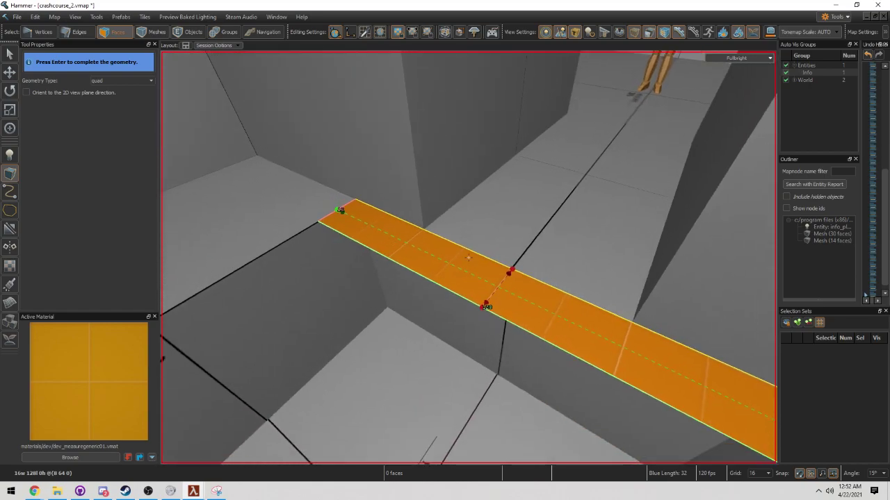
{"action": "key", "text": "Return"}
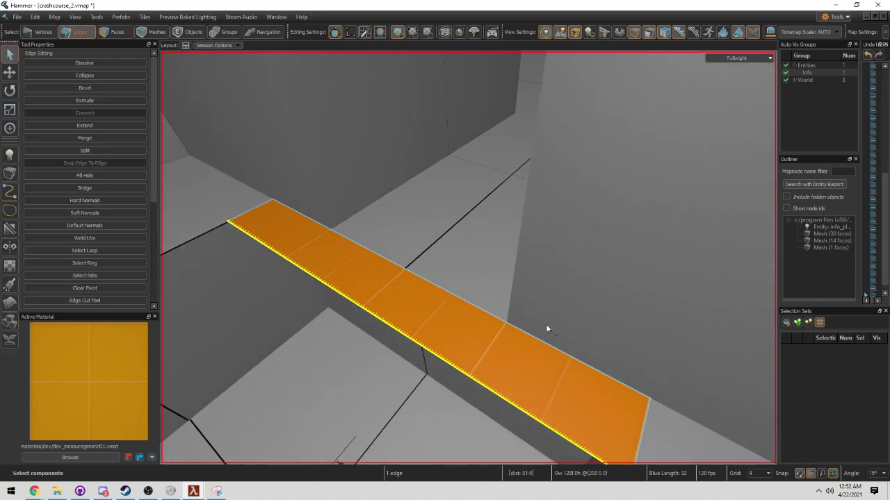
Pull the strip's edge outward to widen the orange strip.
{"action": "key", "text": "w"}
{"action": "right_click_drag", "start_coordinate": [545, 324], "coordinate": [538, 280]}
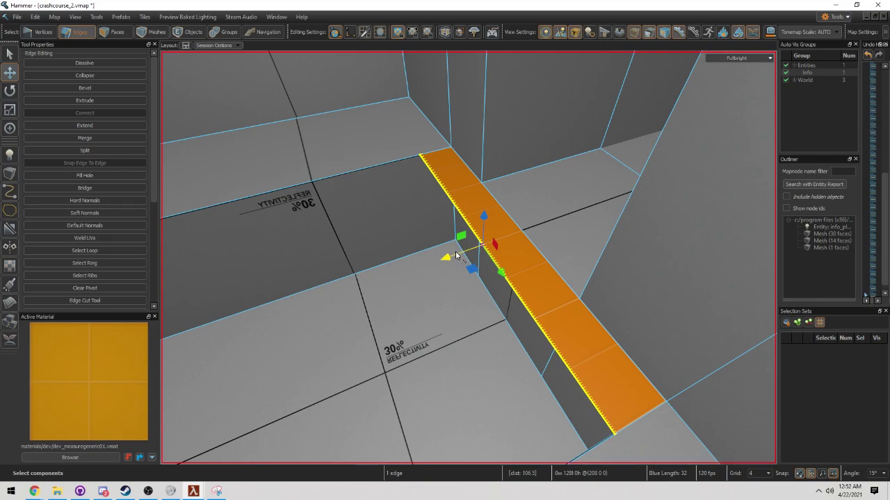
{"action": "left_click_drag", "start_coordinate": [453, 258], "coordinate": [499, 248]}
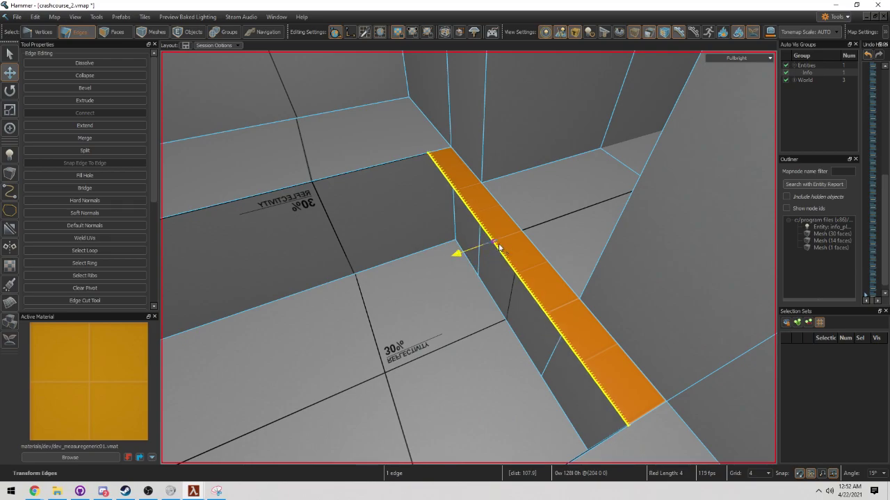
{"action": "right_click_drag", "start_coordinate": [440, 155], "coordinate": [449, 169]}
{"action": "scroll", "coordinate": [457, 182], "scroll_direction": "up", "scroll_amount": 3}
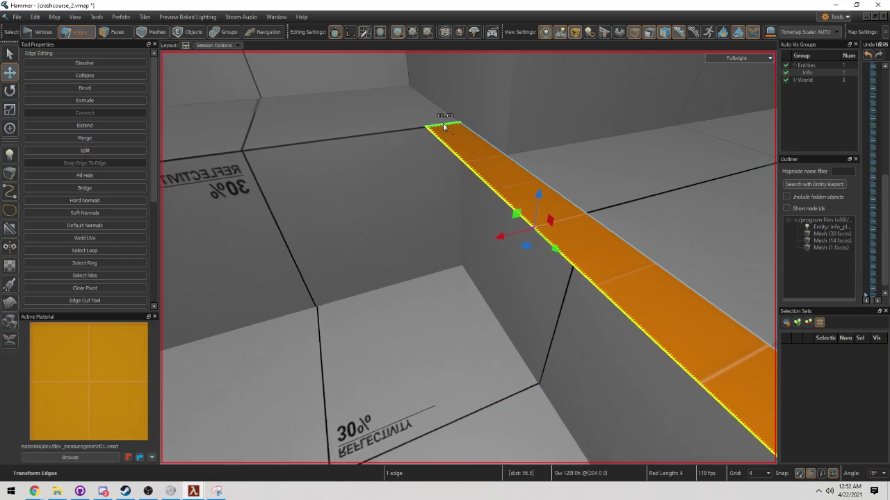
{"action": "right_click_drag", "start_coordinate": [584, 268], "coordinate": [493, 246]}
Extrude the strip's near edge to thicken the step, then select the whole strip mesh.
{"action": "key", "text": "3"}
{"action": "left_click", "coordinate": [494, 246]}
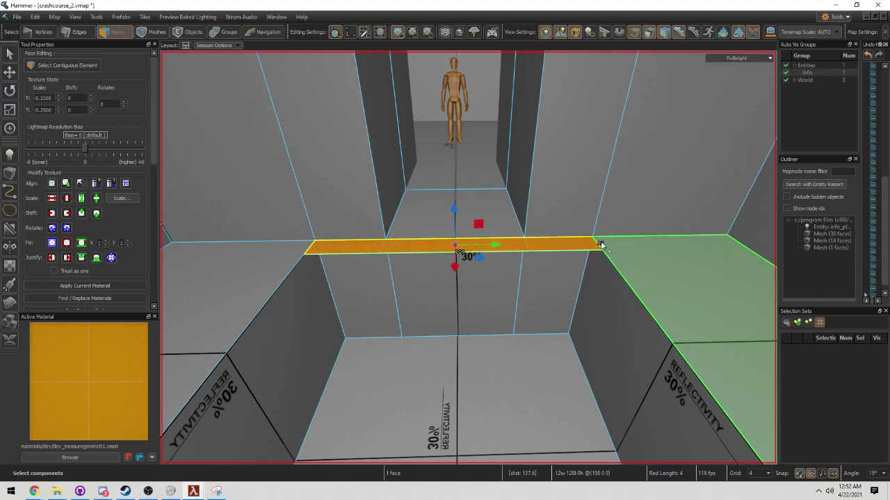
{"action": "scroll", "coordinate": [612, 241], "scroll_direction": "up", "scroll_amount": 2}
{"action": "right_click_drag", "start_coordinate": [486, 257], "coordinate": [527, 266]}
{"action": "key", "text": "2"}
{"action": "left_click", "coordinate": [522, 261]}
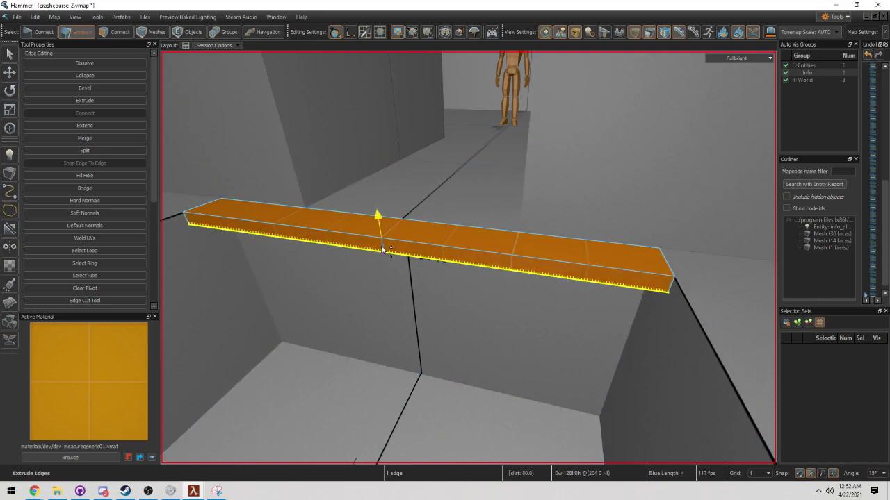
{"action": "mouse_move", "coordinate": [487, 258]}
{"action": "right_mouse_down"}
{"action": "mouse_move", "coordinate": [505, 260]}
{"action": "mouse_move", "coordinate": [471, 254]}
{"action": "right_mouse_up"}
{"action": "key", "text": "4"}
Cycle through the orthographic views to reach the side view of the step.
{"action": "key", "text": "F2"}
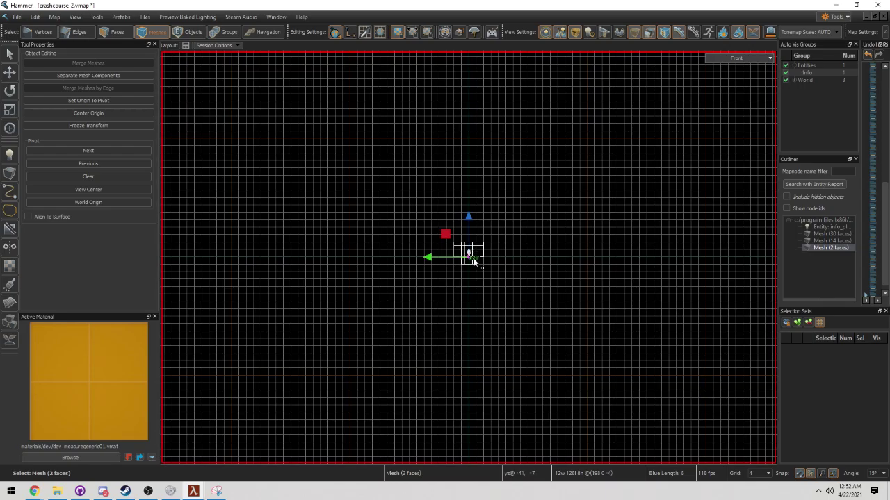
{"action": "key", "text": "F4"}
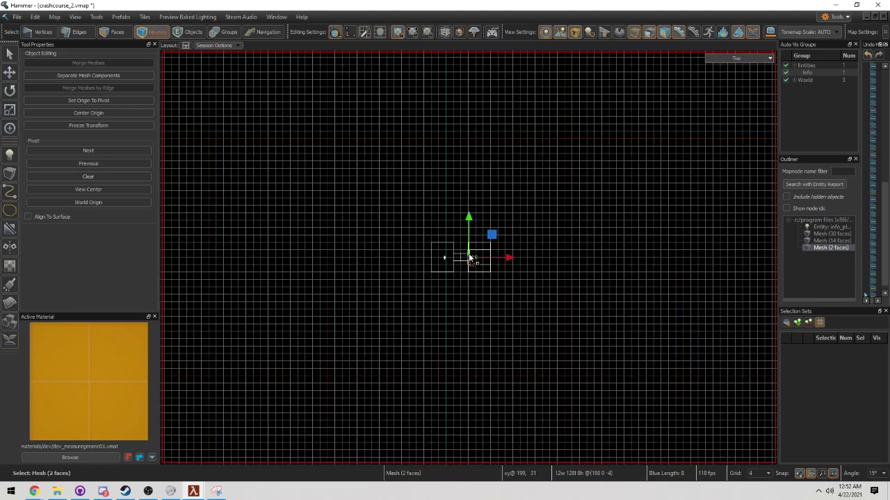
{"action": "key", "text": "F2"}
{"action": "key", "text": "F3"}
{"action": "scroll", "coordinate": [472, 268], "scroll_direction": "up", "scroll_amount": 2}
{"action": "key", "text": "F4"}
{"action": "scroll", "coordinate": [472, 270], "scroll_direction": "up", "scroll_amount": 6}
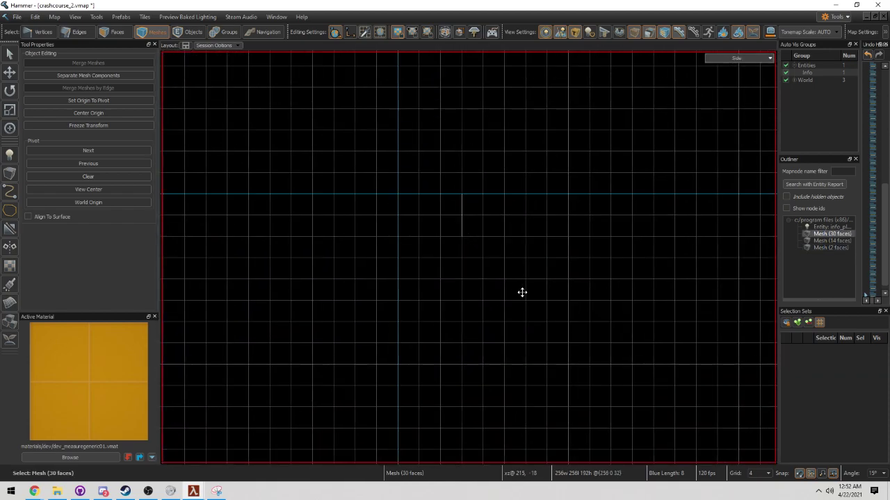
{"action": "left_click", "coordinate": [394, 259]}
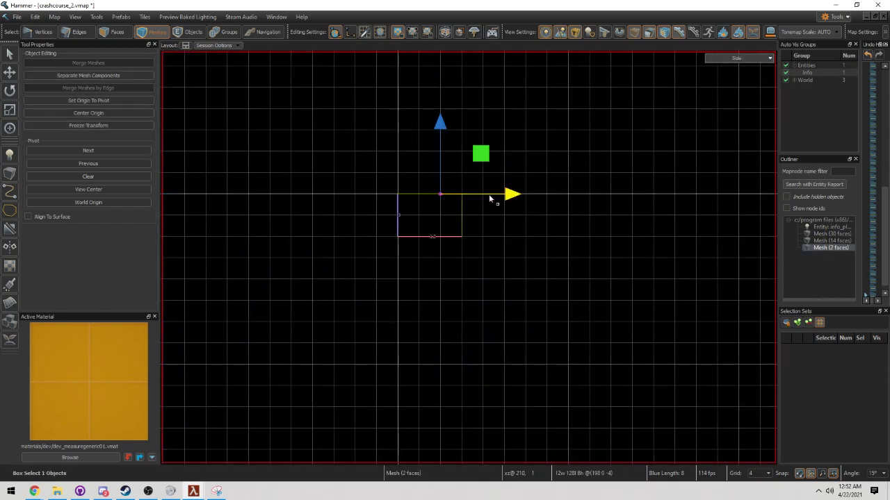
Frame the step in the side view and Shift-drag a clone one step further along.
{"action": "key", "text": "F1"}
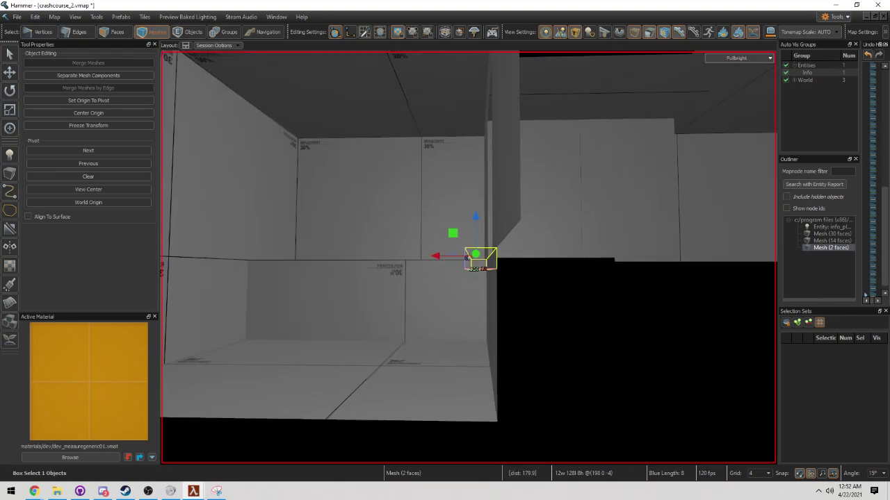
{"action": "mouse_move", "coordinate": [476, 216]}
{"action": "right_mouse_down"}
{"action": "mouse_move", "coordinate": [467, 257]}
{"action": "mouse_move", "coordinate": [480, 234]}
{"action": "right_mouse_up"}
{"action": "key", "text": "F1"}
{"action": "key", "text": "f"}
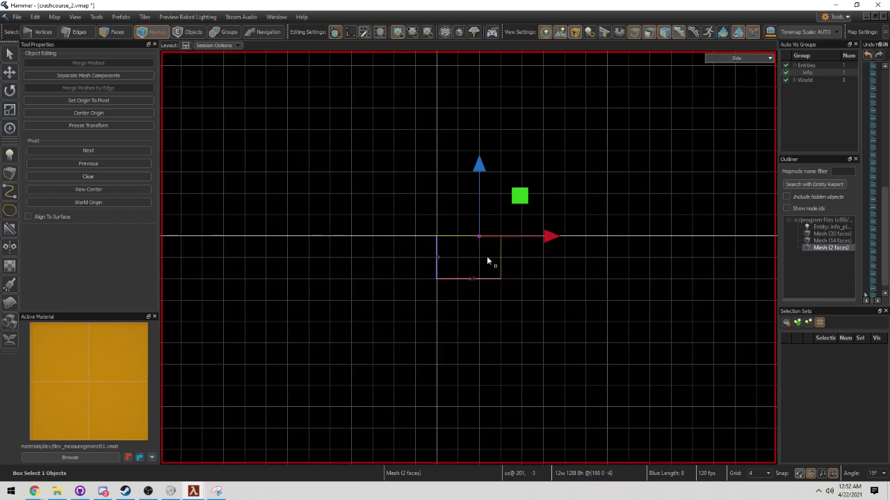
{"action": "middle_click_drag", "start_coordinate": [520, 266], "coordinate": [414, 224]}
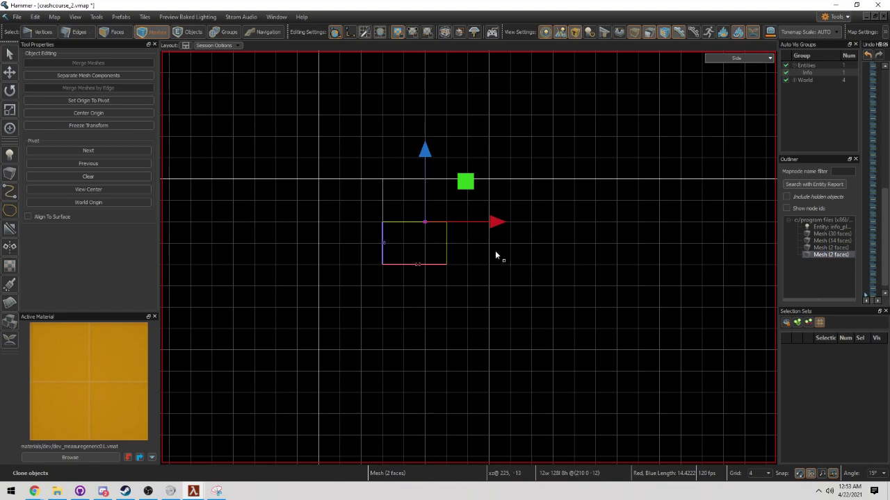
Repeat the clone with Shift+Right to add more steps, forming the staircase.
{"action": "key", "text": "F1"}
{"action": "mouse_move", "coordinate": [495, 256]}
{"action": "right_mouse_down"}
{"action": "mouse_move", "coordinate": [468, 258]}
{"action": "mouse_move", "coordinate": [498, 265]}
{"action": "right_mouse_up"}
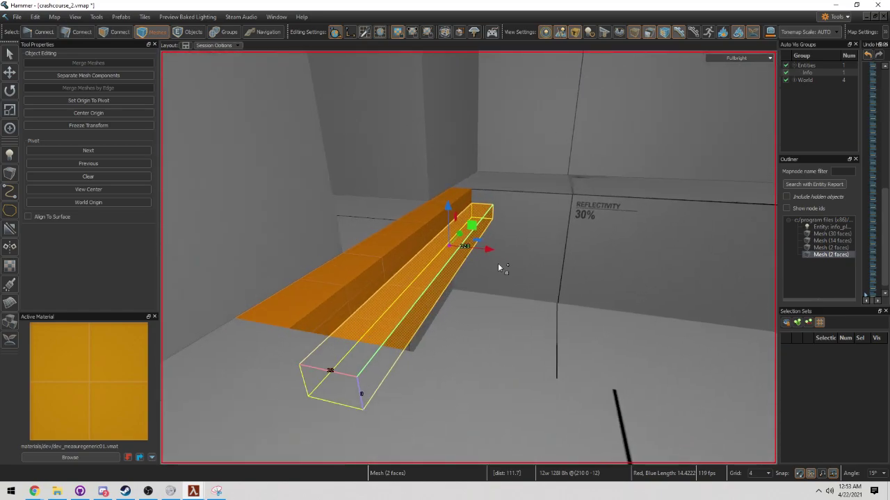
{"action": "key", "text": "shift+Right"}
{"action": "mouse_move", "coordinate": [498, 265]}
{"action": "right_mouse_down"}
{"action": "mouse_move", "coordinate": [536, 260]}
{"action": "mouse_move", "coordinate": [548, 248]}
{"action": "mouse_move", "coordinate": [536, 262]}
{"action": "mouse_move", "coordinate": [468, 252]}
{"action": "mouse_move", "coordinate": [464, 293]}
{"action": "mouse_move", "coordinate": [471, 258]}
{"action": "mouse_move", "coordinate": [508, 302]}
{"action": "right_mouse_up"}
{"action": "key", "text": "shift+Right"}
{"action": "key", "text": "shift+Right"}
{"action": "key", "text": "shift+Right"}
{"action": "key", "text": "shift+Right"}
{"action": "key", "text": "shift+Right"}
{"action": "key", "text": "Escape"}
{"action": "key", "text": "3"}
{"action": "left_click", "coordinate": [468, 252]}
{"action": "key", "text": "5"}
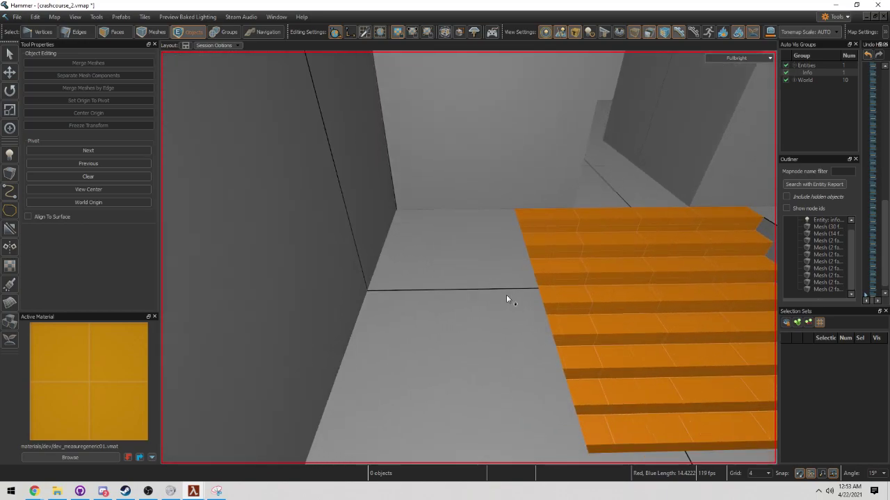
Draw a tall solid block pillar on the floor beside the staircase.
{"action": "key", "text": "shift+b"}
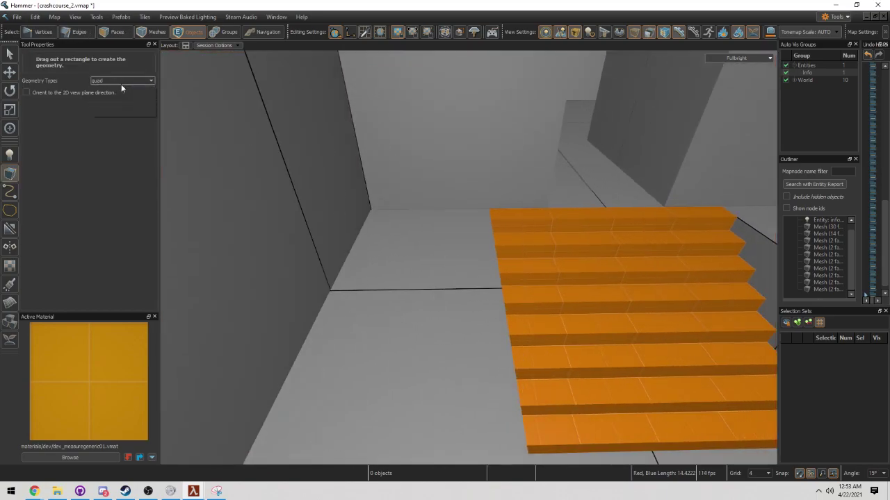
{"action": "left_click", "coordinate": [120, 83]}
{"action": "left_click", "coordinate": [118, 94]}
{"action": "right_click_drag", "start_coordinate": [383, 186], "coordinate": [447, 209]}
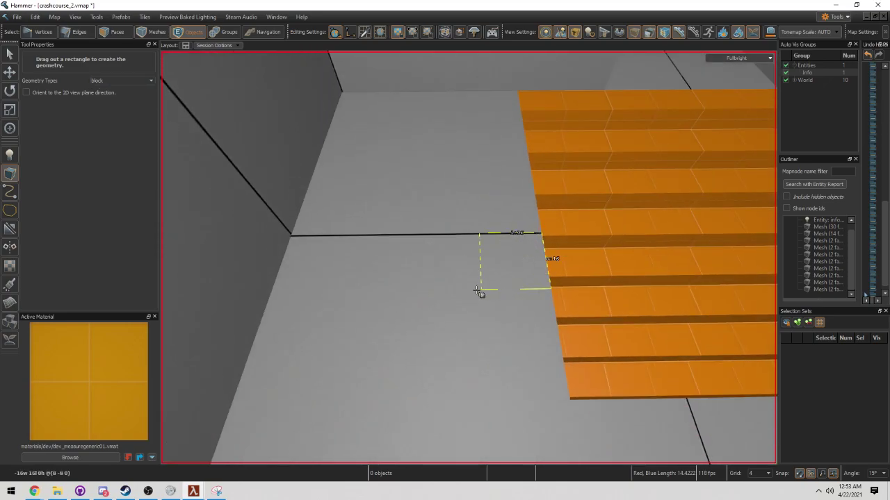
{"action": "left_click_drag", "start_coordinate": [479, 290], "coordinate": [478, 290]}
{"action": "right_click_drag", "start_coordinate": [478, 291], "coordinate": [489, 310]}
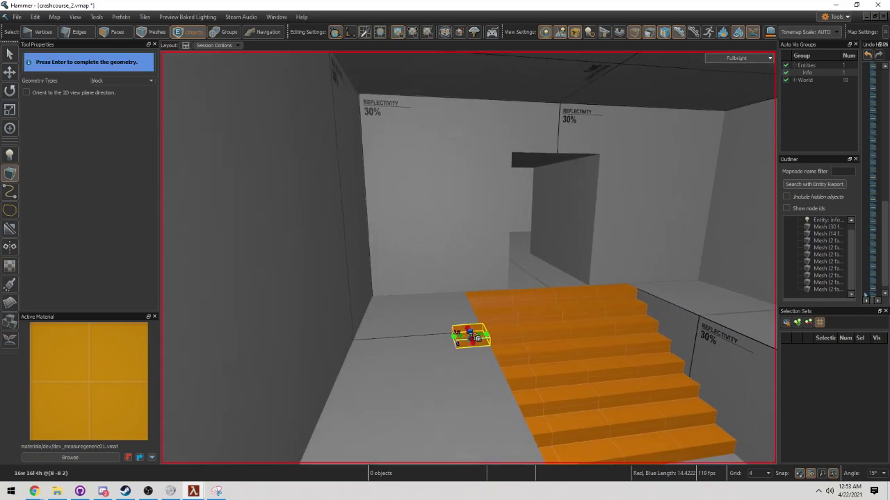
{"action": "scroll", "coordinate": [490, 173], "scroll_direction": "down", "scroll_amount": 3}
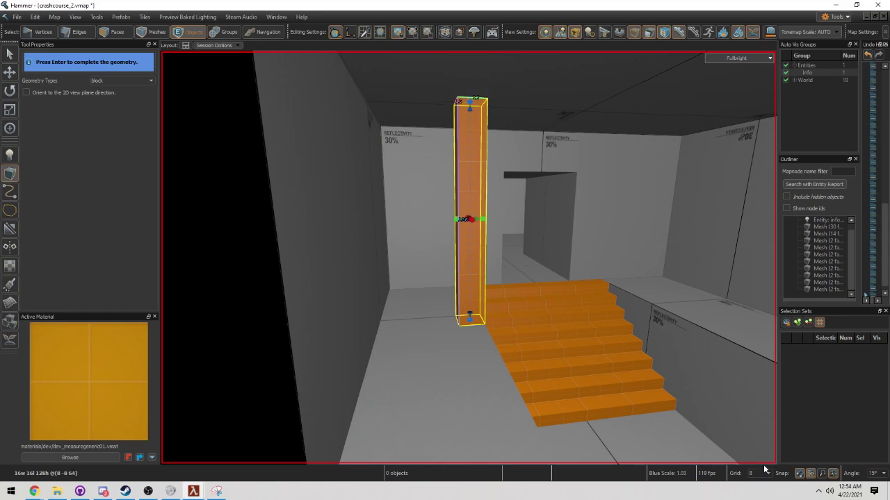
{"action": "right_click_drag", "start_coordinate": [469, 257], "coordinate": [518, 284]}
{"action": "right_click_drag", "start_coordinate": [468, 233], "coordinate": [519, 344]}
{"action": "key", "text": "3"}
Delete the pillar's top and bottom faces and select the pillar mesh.
{"action": "left_click", "coordinate": [518, 344]}
{"action": "key", "text": "Delete"}
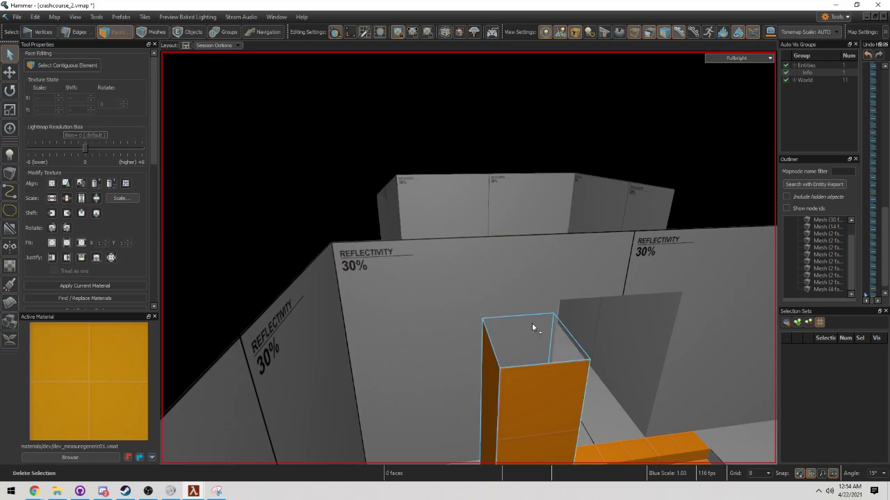
{"action": "key", "text": "4"}
{"action": "left_click", "coordinate": [512, 394]}
Clone the pillar to the far side of the stairs.
{"action": "right_click_drag", "start_coordinate": [513, 394], "coordinate": [468, 257]}
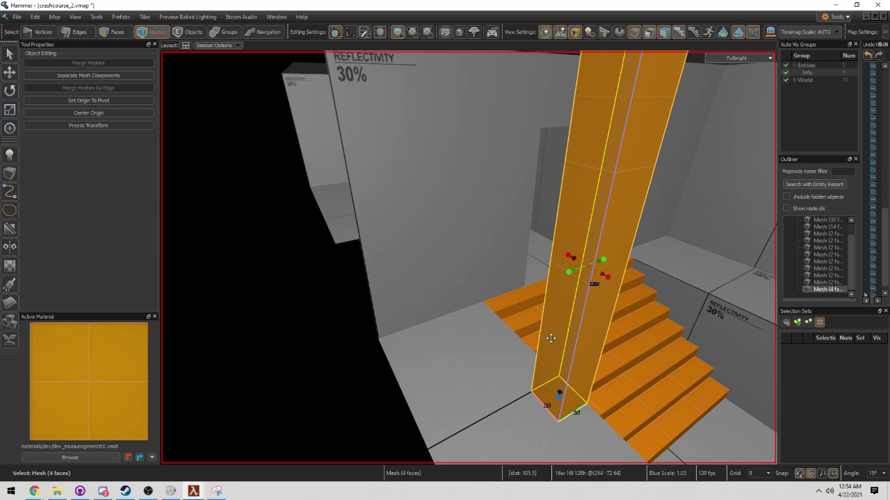
{"action": "right_click_drag", "start_coordinate": [551, 339], "coordinate": [550, 339]}
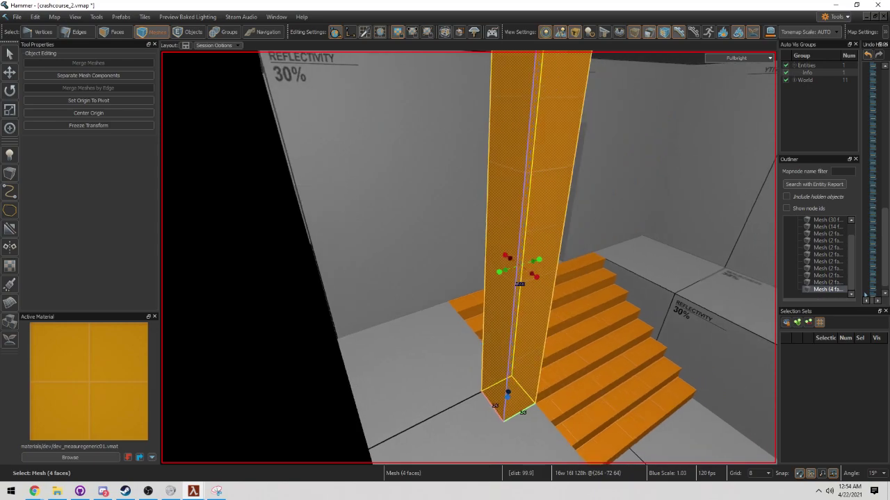
{"action": "right_click_drag", "start_coordinate": [680, 299], "coordinate": [680, 300]}
{"action": "right_click_drag", "start_coordinate": [468, 257], "coordinate": [622, 254]}
{"action": "right_click_drag", "start_coordinate": [547, 249], "coordinate": [547, 247]}
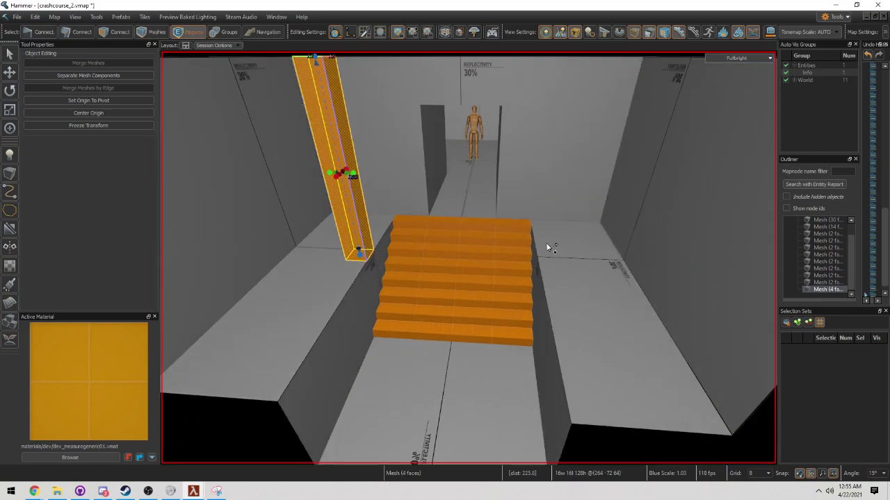
{"action": "right_click_drag", "start_coordinate": [370, 198], "coordinate": [452, 209]}
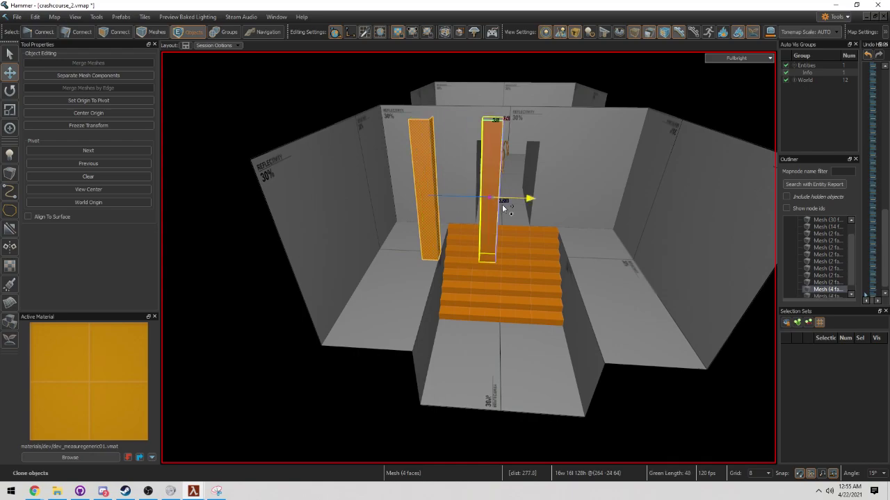
{"action": "right_click_drag", "start_coordinate": [583, 218], "coordinate": [575, 227]}
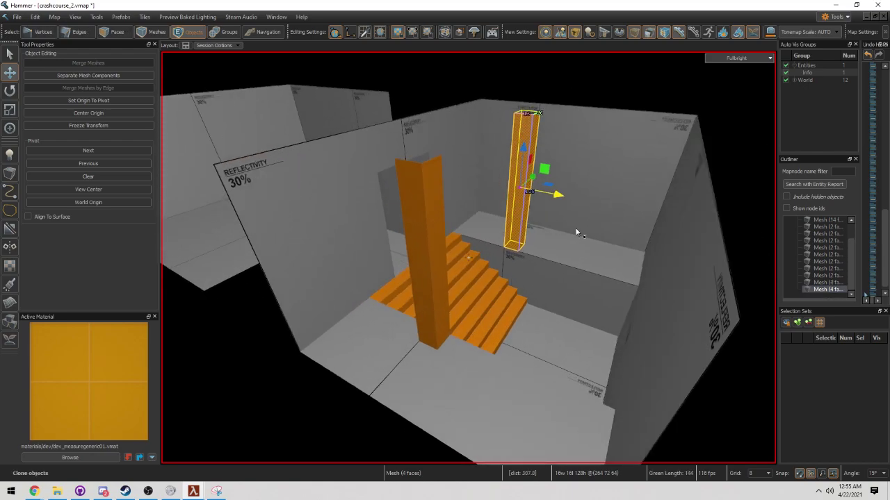
Clone both pillars further along the room, making four flanking columns.
{"action": "left_click", "coordinate": [433, 288], "text": "ctrl"}
{"action": "mouse_move", "coordinate": [433, 288]}
{"action": "right_mouse_down"}
{"action": "mouse_move", "coordinate": [462, 267]}
{"action": "mouse_move", "coordinate": [452, 185]}
{"action": "right_mouse_up"}
{"action": "left_click_drag", "start_coordinate": [453, 185], "coordinate": [508, 199], "text": "shift"}
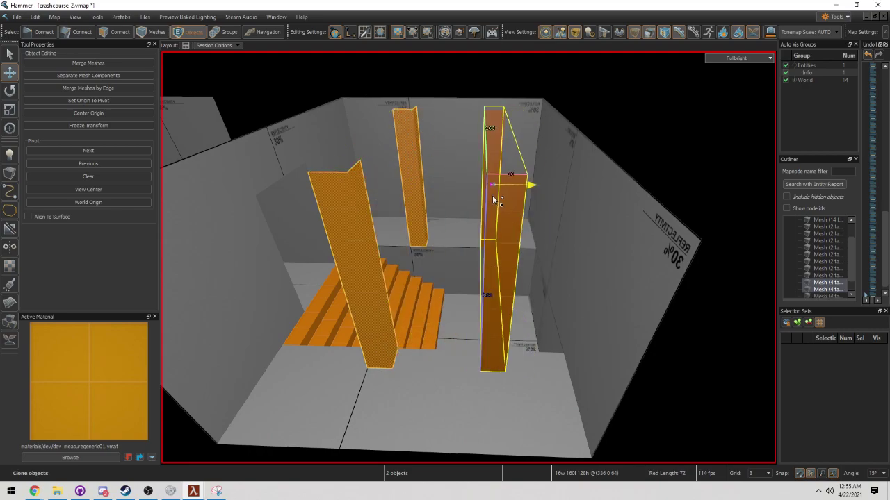
{"action": "right_click_drag", "start_coordinate": [488, 196], "coordinate": [468, 257]}
{"action": "key", "text": "Escape"}
Double the grid size, select the ceiling-to-right-wall edge loop, and bevel it into a diagonal face.
{"action": "key", "text": "2"}
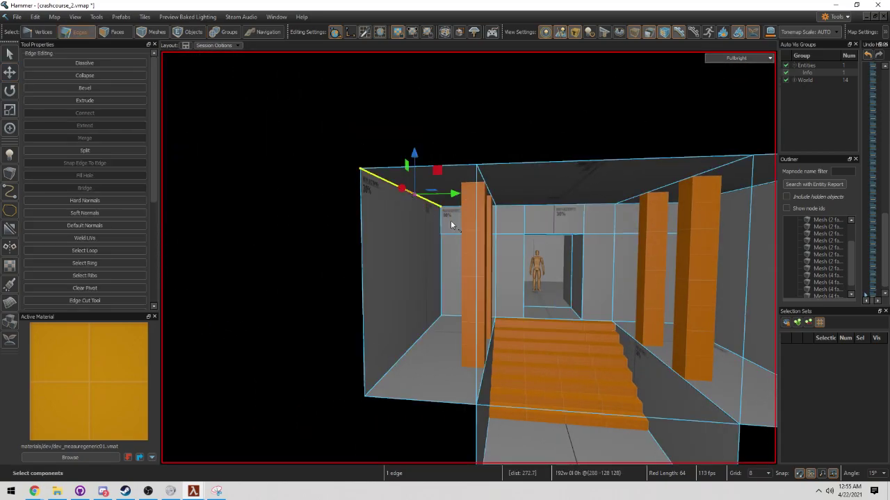
{"action": "right_click_drag", "start_coordinate": [450, 221], "coordinate": [514, 206]}
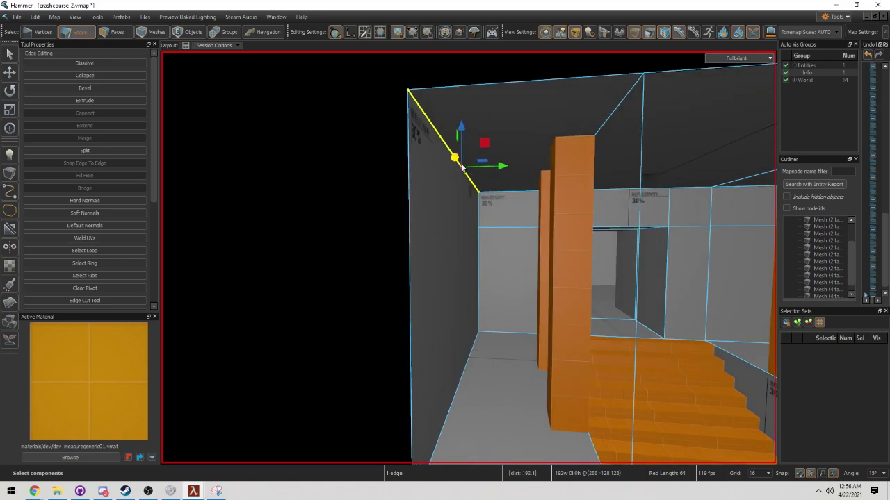
{"action": "scroll", "coordinate": [463, 167], "scroll_direction": "up", "scroll_amount": 3}
{"action": "key", "text": "bracketright"}
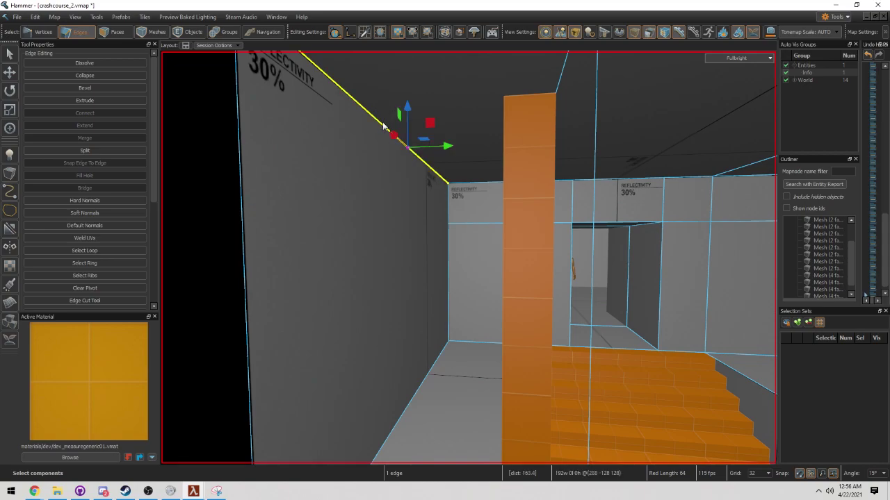
{"action": "scroll", "coordinate": [383, 126], "scroll_direction": "down", "scroll_amount": 3}
{"action": "double_click", "coordinate": [400, 188]}
{"action": "mouse_move", "coordinate": [460, 158]}
{"action": "right_mouse_down"}
{"action": "mouse_move", "coordinate": [445, 146]}
{"action": "mouse_move", "coordinate": [460, 158]}
{"action": "right_mouse_up"}
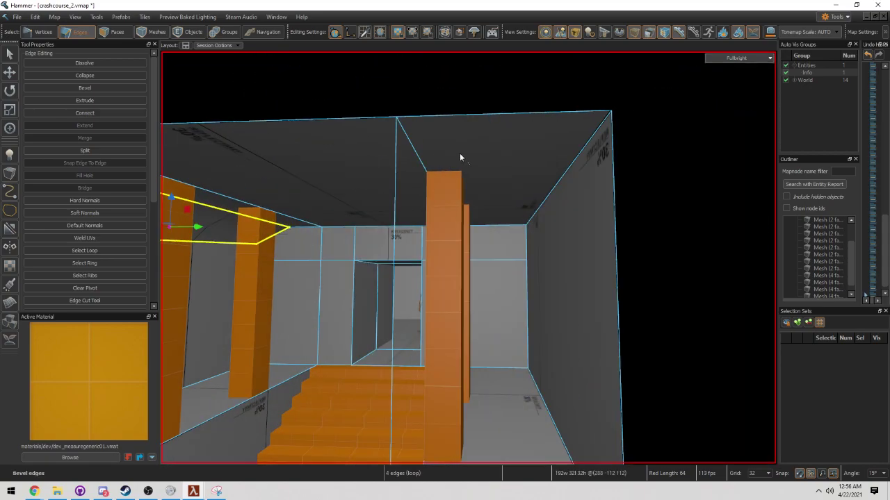
{"action": "left_click", "coordinate": [541, 214]}
{"action": "left_click_drag", "start_coordinate": [542, 213], "coordinate": [562, 225]}
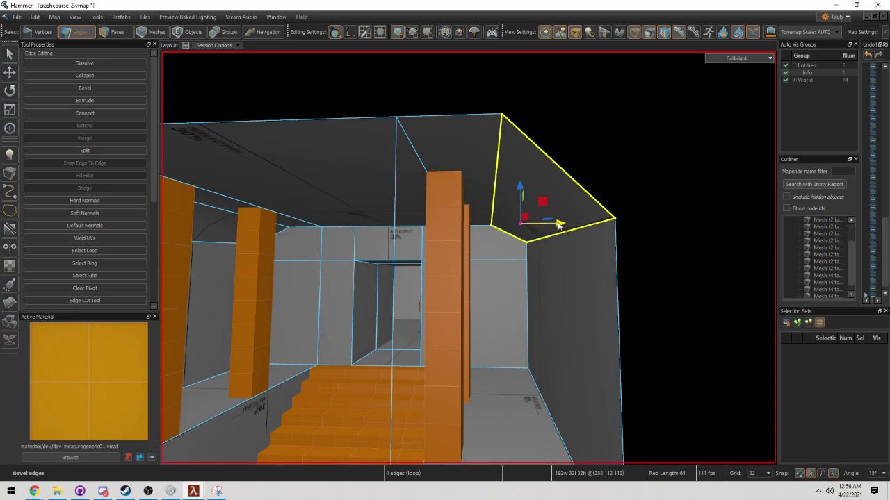
Clear the edge selection and select the new ceiling bevel face in Faces mode.
{"action": "left_click", "coordinate": [664, 227]}
{"action": "scroll", "coordinate": [664, 227], "scroll_direction": "down", "scroll_amount": 3}
{"action": "left_click", "coordinate": [663, 226]}
{"action": "right_click", "coordinate": [663, 227]}
{"action": "key", "text": "Escape"}
{"action": "scroll", "coordinate": [468, 257], "scroll_direction": "up", "scroll_amount": 5}
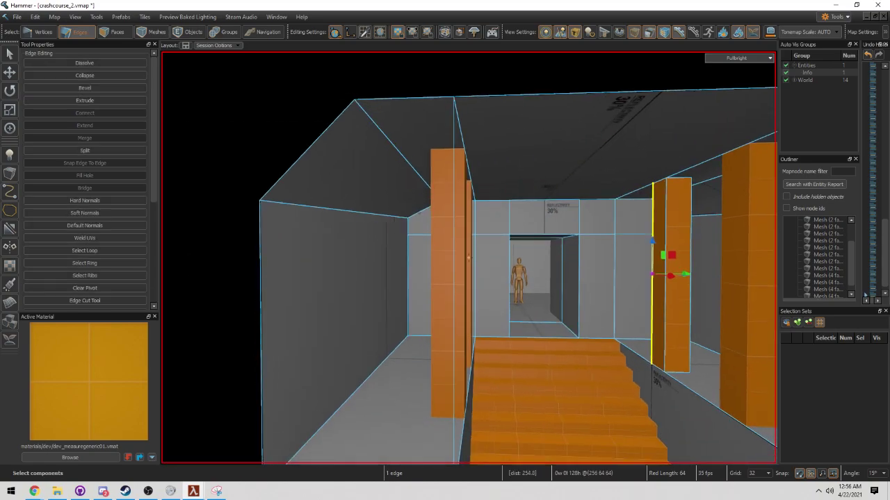
{"action": "scroll", "coordinate": [468, 257], "scroll_direction": "up", "scroll_amount": 3}
{"action": "right_click_drag", "start_coordinate": [417, 225], "coordinate": [389, 250]}
{"action": "key", "text": "3"}
{"action": "left_click", "coordinate": [483, 181]}
{"action": "left_click", "coordinate": [386, 252], "text": "ctrl"}
{"action": "right_click_drag", "start_coordinate": [449, 225], "coordinate": [468, 258]}
{"action": "left_click", "coordinate": [345, 221]}
{"action": "left_click", "coordinate": [353, 223], "text": "ctrl"}
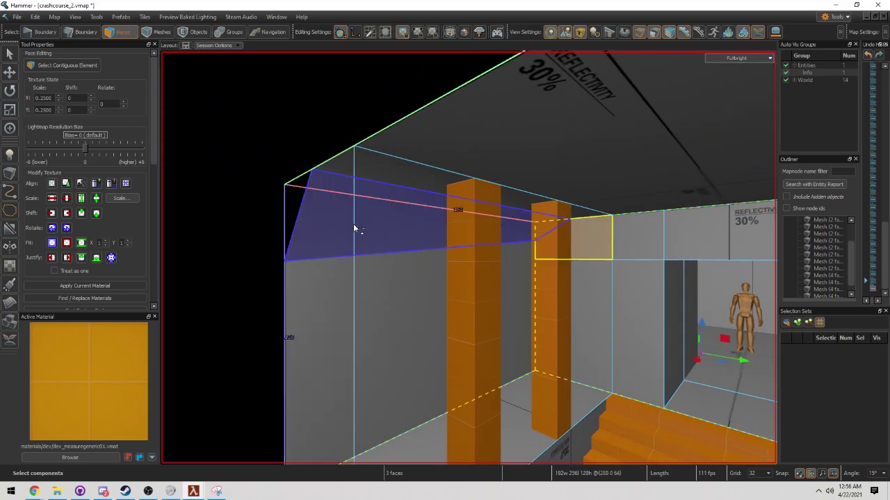
{"action": "left_click", "coordinate": [351, 224]}
{"action": "left_click", "coordinate": [351, 224], "text": "ctrl"}
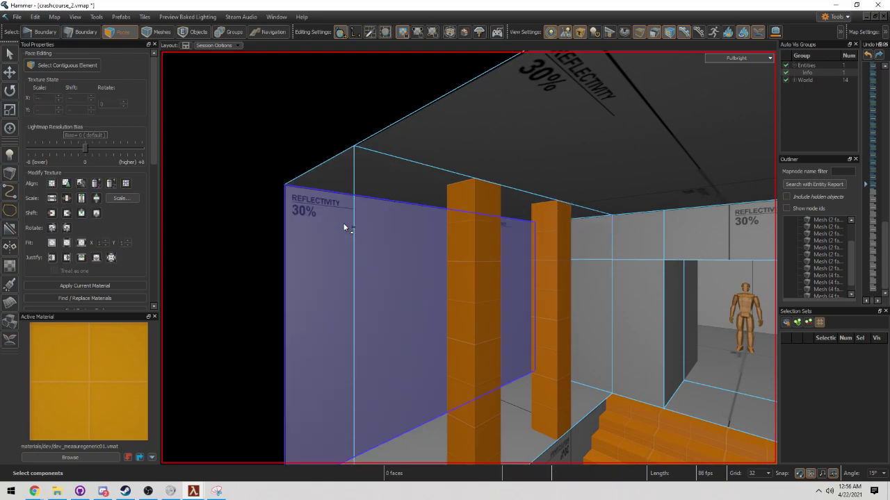
{"action": "right_click_drag", "start_coordinate": [345, 229], "coordinate": [468, 259]}
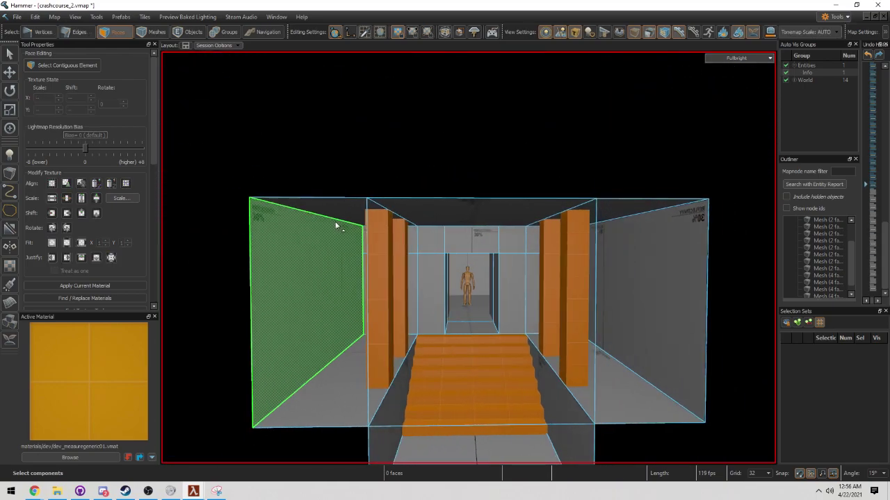
{"action": "key", "text": "ctrl"}
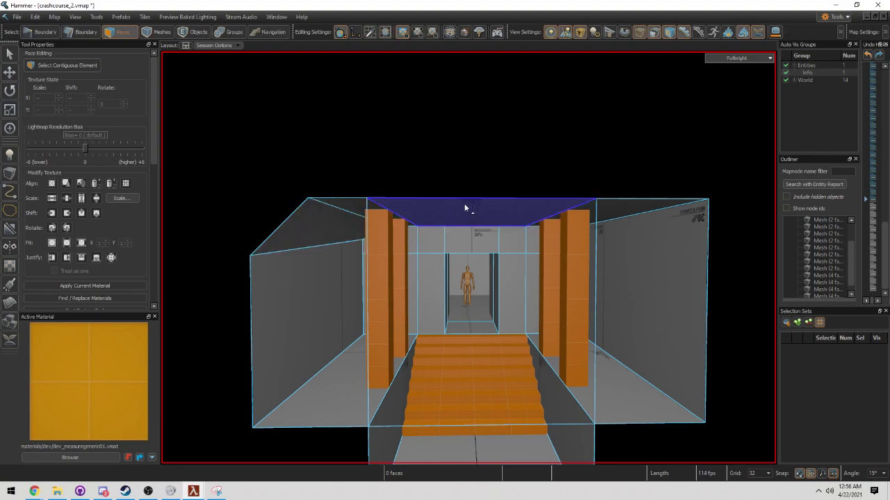
Bevel the top edge of the left wall where it meets the ceiling.
{"action": "key", "text": "2"}
{"action": "left_click", "coordinate": [326, 221]}
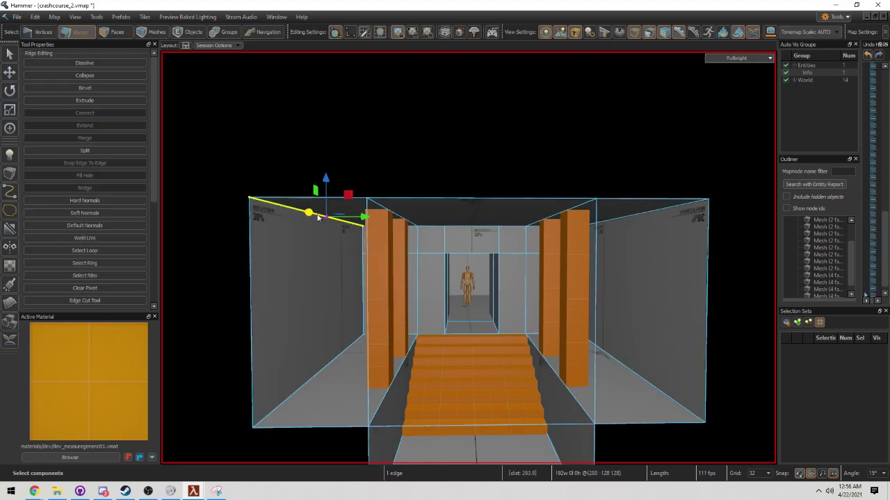
{"action": "right_click_drag", "start_coordinate": [318, 218], "coordinate": [377, 222]}
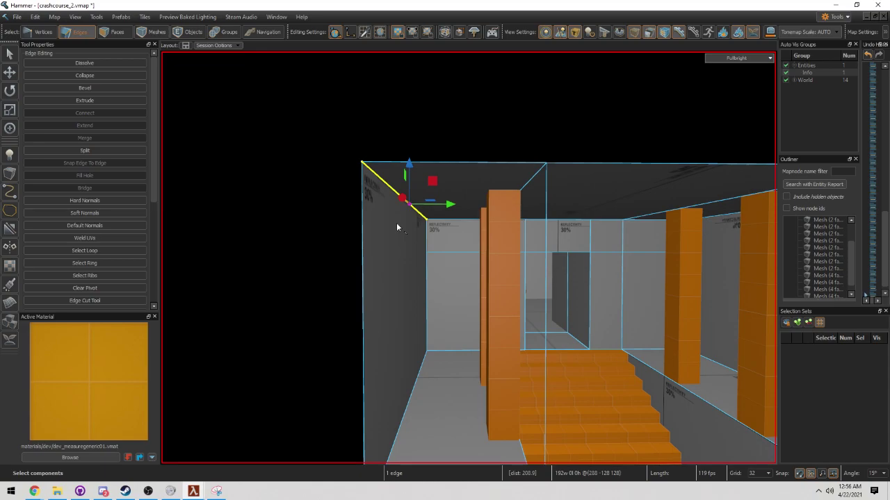
{"action": "key", "text": "b"}
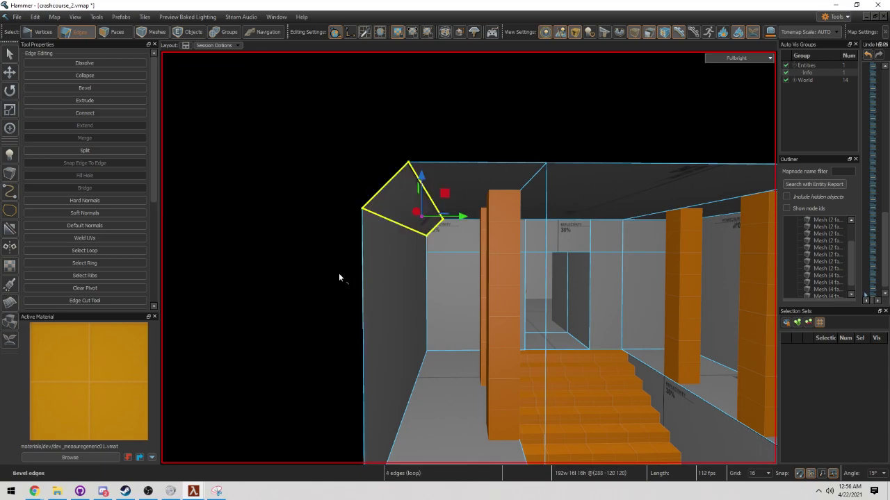
{"action": "left_click", "coordinate": [386, 243]}
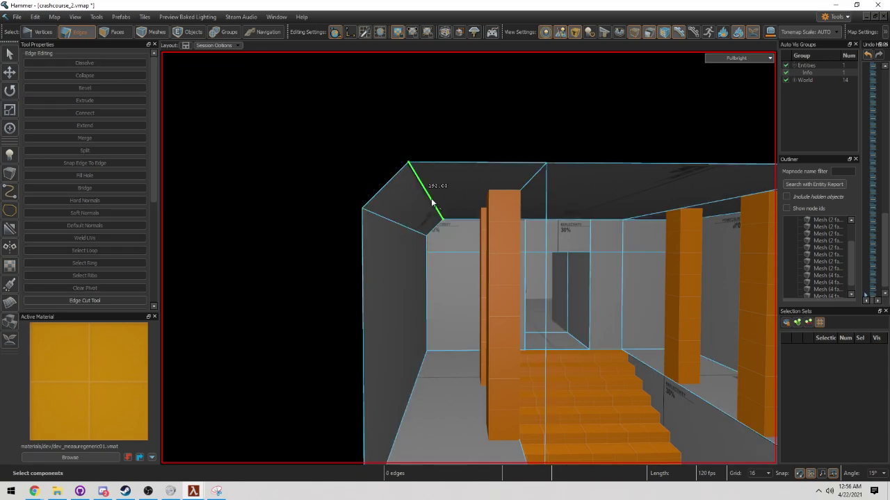
Select the new chamfer face plus the two adjoining wall faces.
{"action": "right_click_drag", "start_coordinate": [415, 267], "coordinate": [487, 234]}
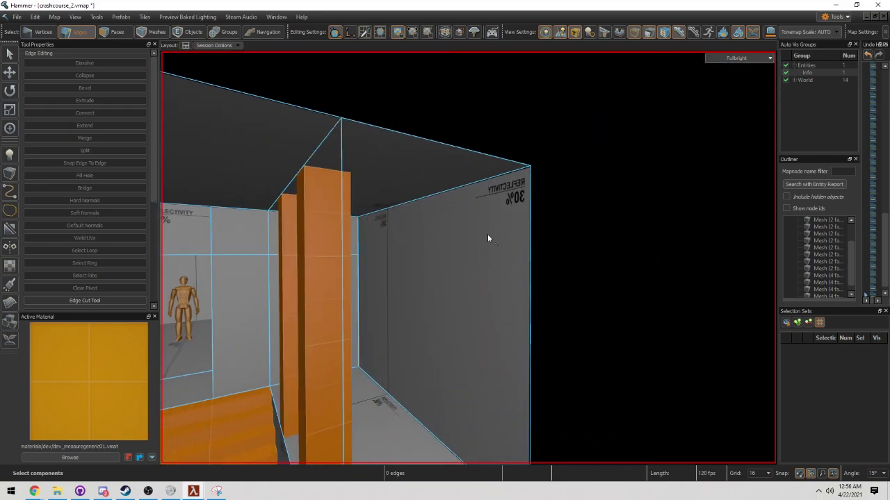
{"action": "left_click", "coordinate": [449, 190]}
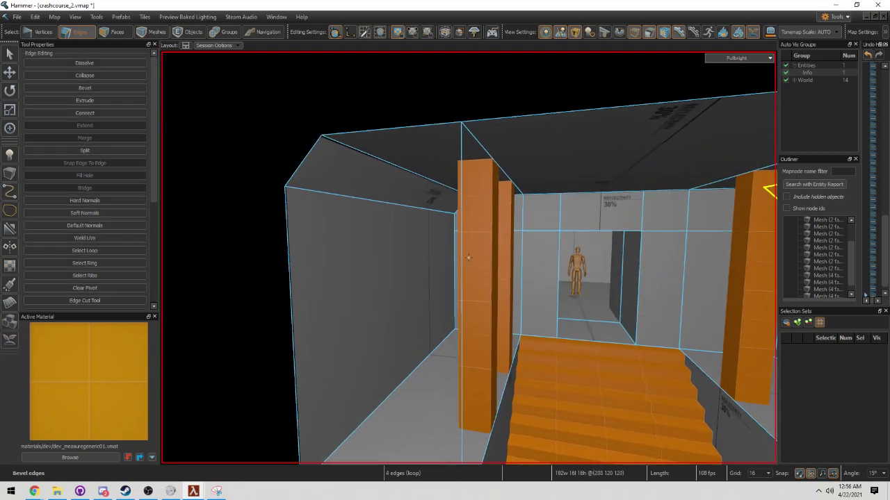
{"action": "key", "text": "3"}
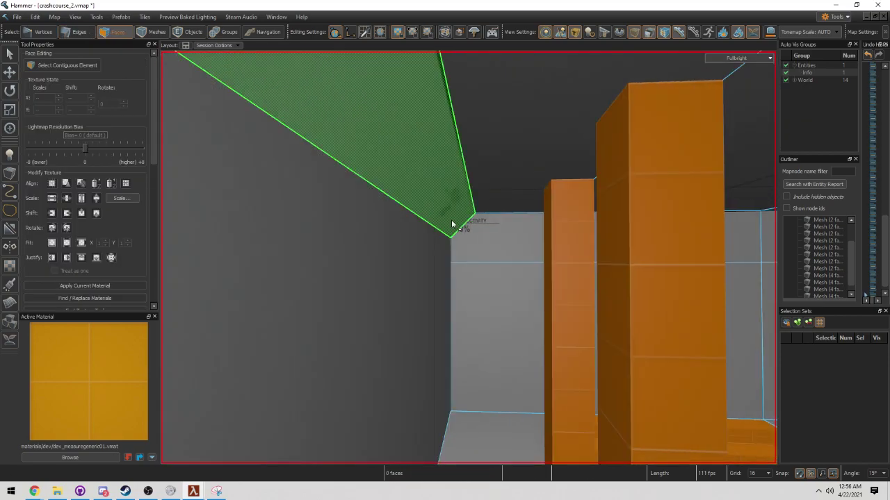
{"action": "left_click", "coordinate": [452, 224]}
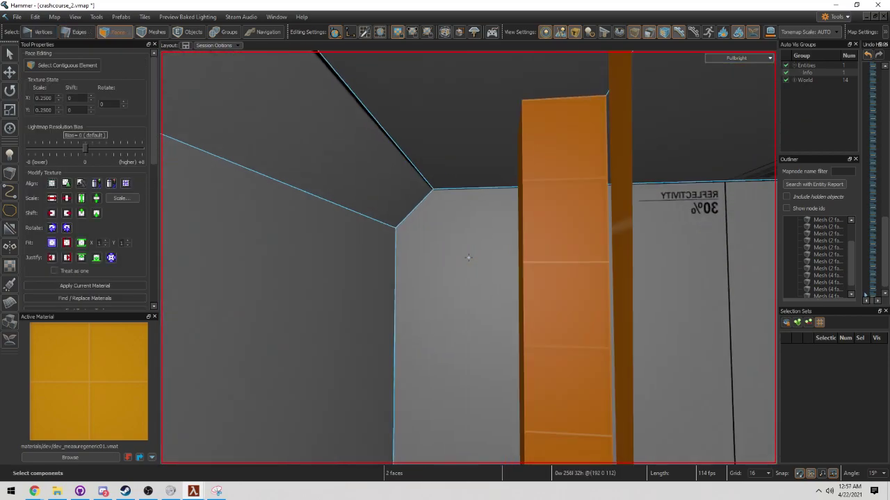
{"action": "left_click", "coordinate": [473, 265]}
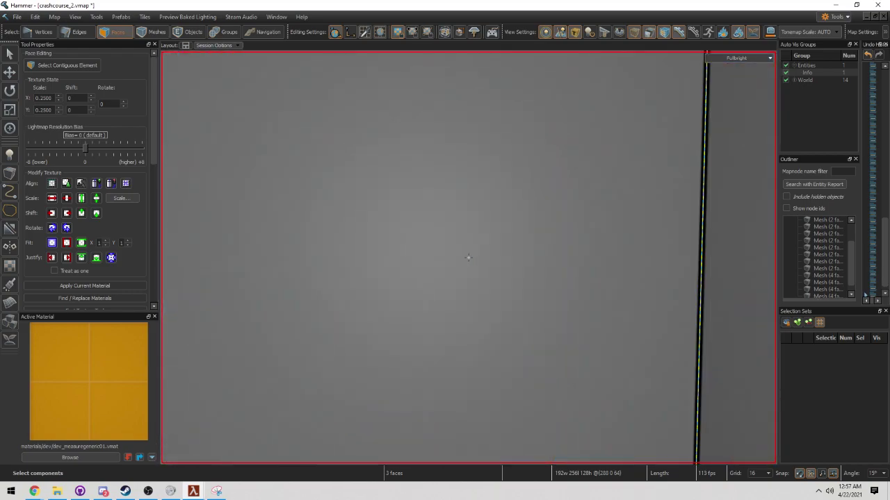
{"action": "left_click", "coordinate": [468, 270]}
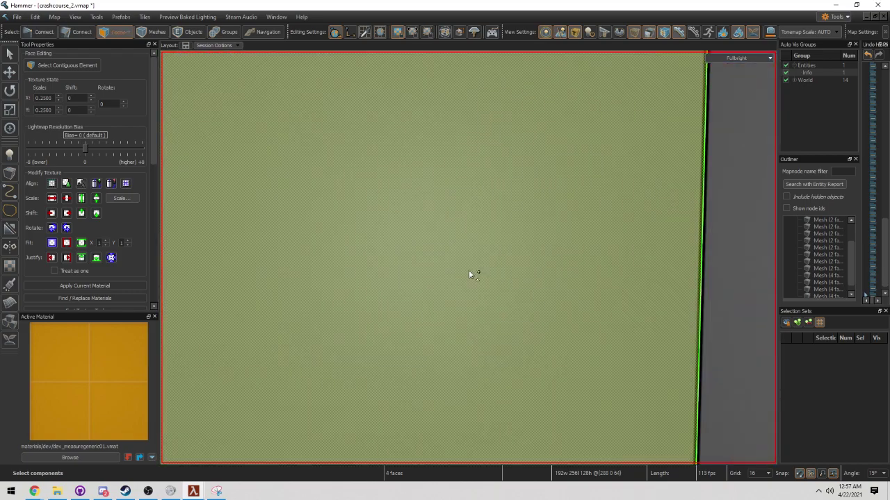
{"action": "right_click_drag", "start_coordinate": [468, 269], "coordinate": [468, 258]}
Clip the selected wall faces with a Shift+X plane along the bevel's lower edge.
{"action": "key", "text": "shift+x"}
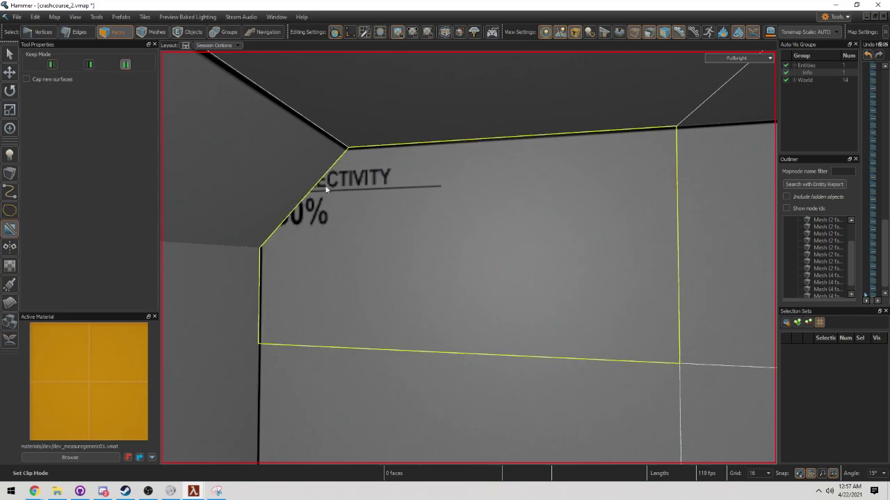
{"action": "scroll", "coordinate": [326, 189], "scroll_direction": "down", "scroll_amount": 3}
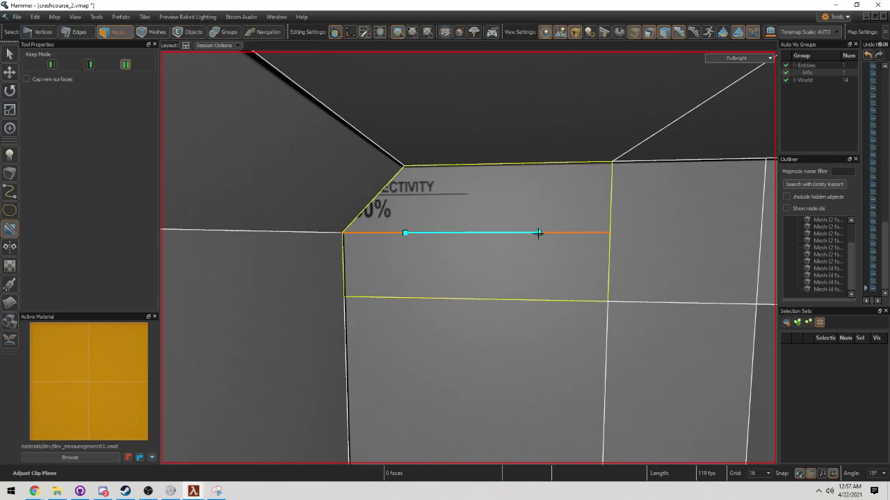
{"action": "right_click_drag", "start_coordinate": [538, 233], "coordinate": [465, 272]}
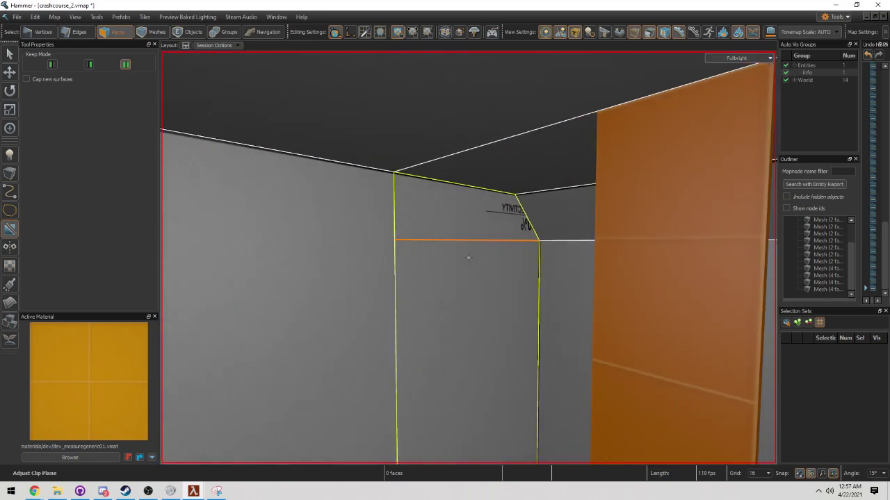
{"action": "scroll", "coordinate": [468, 254], "scroll_direction": "down", "scroll_amount": 6}
{"action": "scroll", "coordinate": [380, 262], "scroll_direction": "up", "scroll_amount": 10}
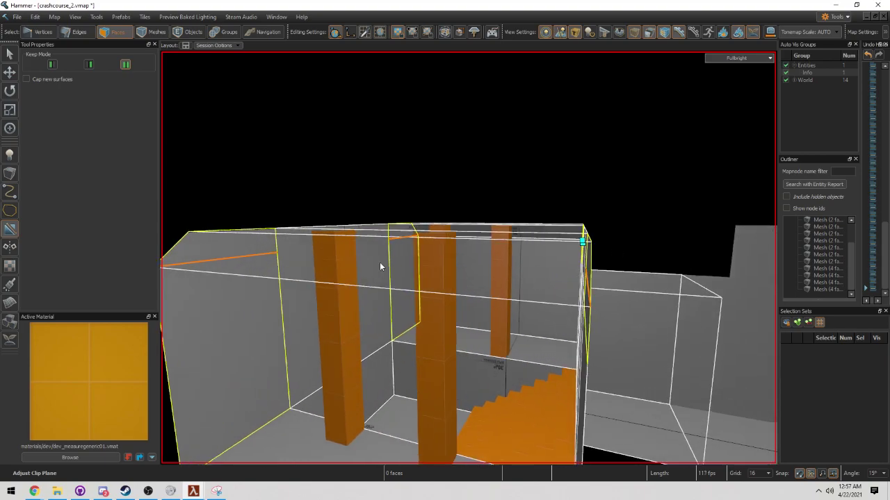
{"action": "right_click_drag", "start_coordinate": [467, 257], "coordinate": [414, 246]}
{"action": "key", "text": "Escape"}
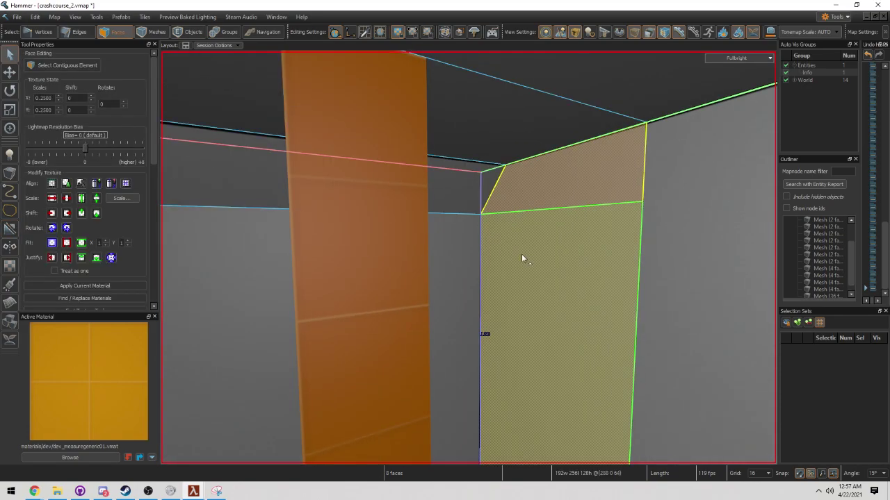
{"action": "left_click", "coordinate": [533, 241]}
{"action": "right_click_drag", "start_coordinate": [534, 241], "coordinate": [495, 182]}
{"action": "left_click", "coordinate": [494, 182]}
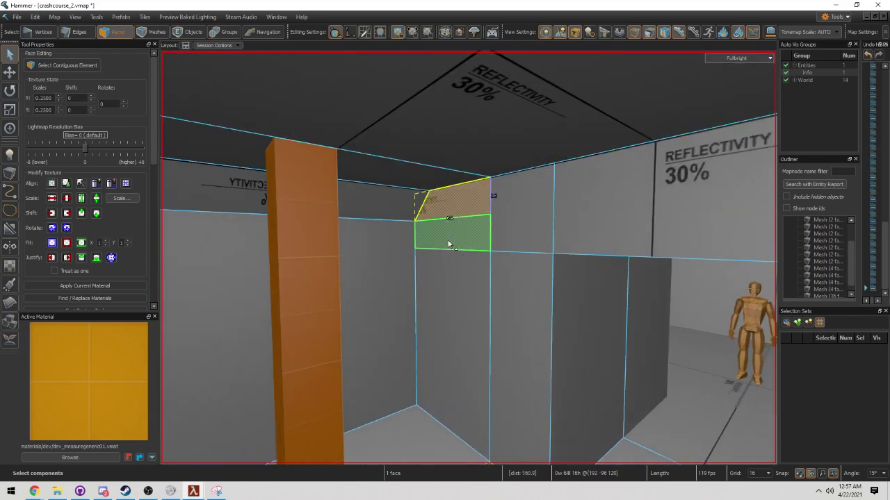
{"action": "right_click_drag", "start_coordinate": [521, 240], "coordinate": [579, 239]}
{"action": "key", "text": "5"}
{"action": "key", "text": "f"}
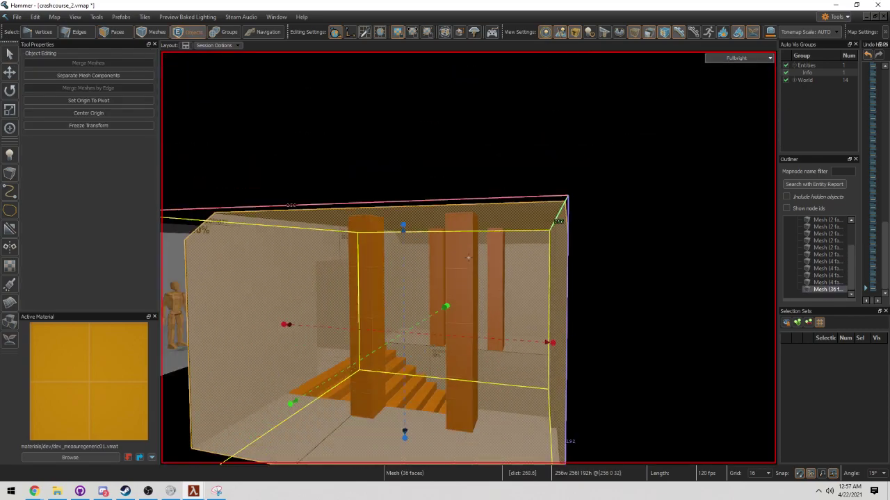
{"action": "key", "text": "Escape"}
{"action": "right_click_drag", "start_coordinate": [468, 258], "coordinate": [468, 258]}
{"action": "scroll", "coordinate": [554, 282], "scroll_direction": "down", "scroll_amount": 2}
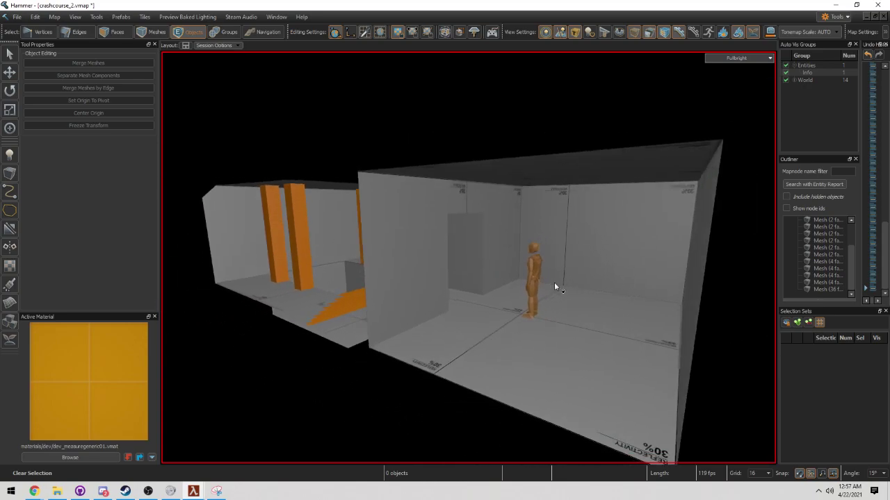
{"action": "right_click_drag", "start_coordinate": [554, 289], "coordinate": [467, 258]}
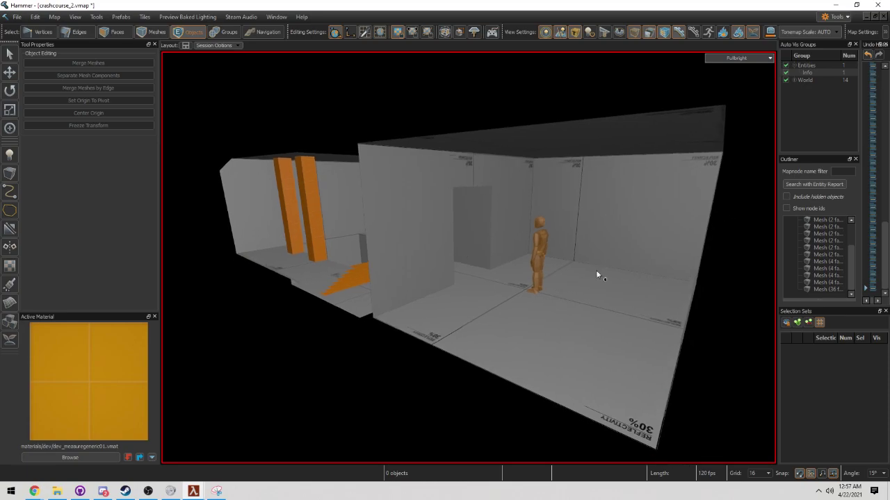